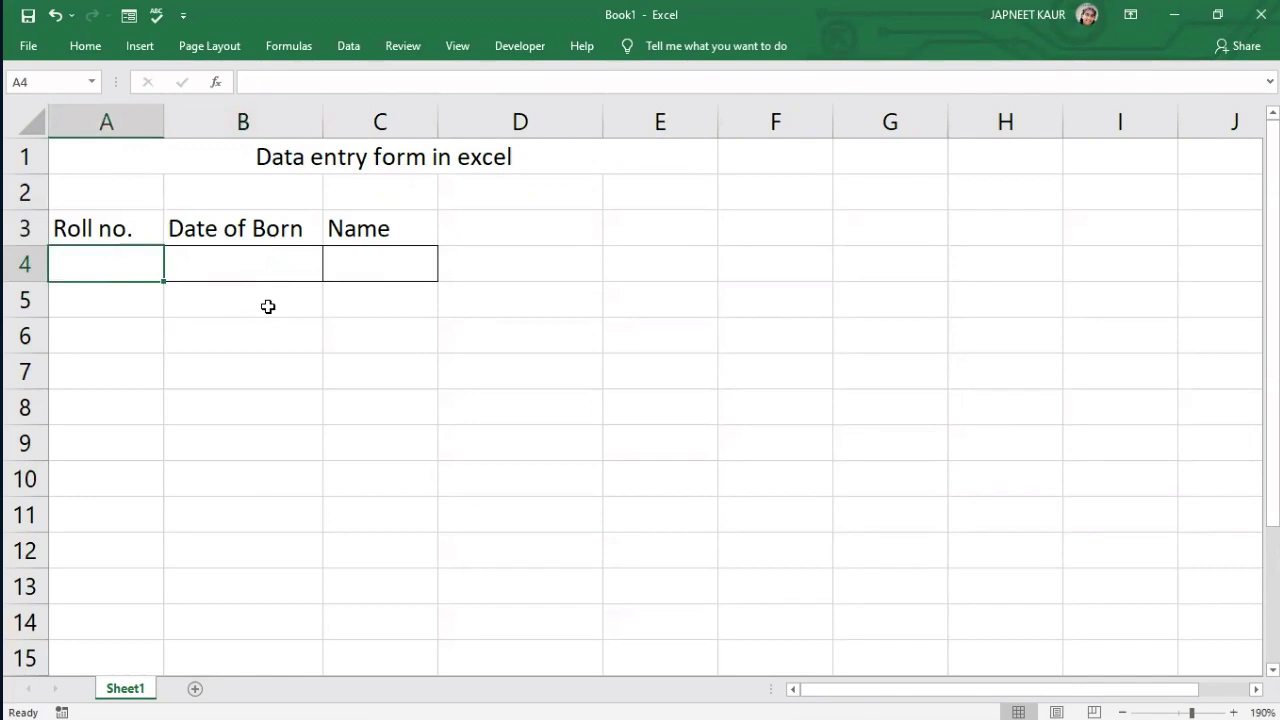
# - Convert the range A3:C4 into a table, treating the first row as headers
pyautogui.click(268, 306)
pyautogui.click(113, 228)
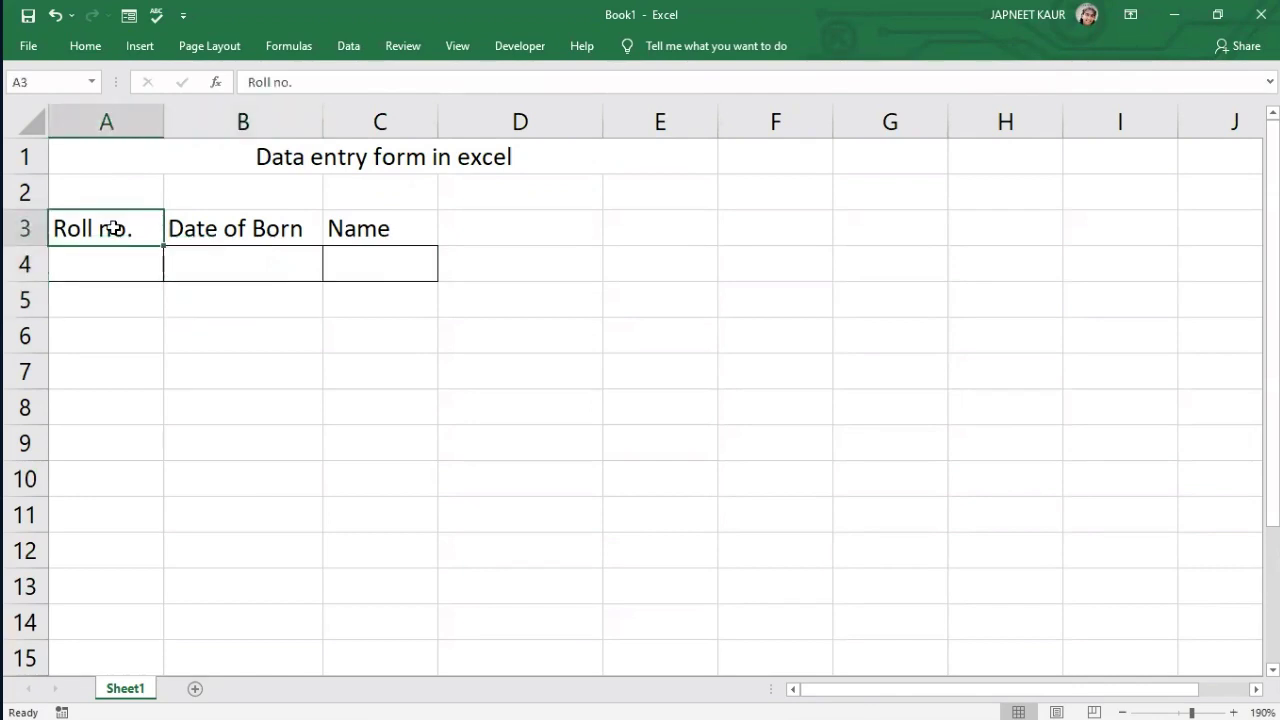
pyautogui.moveTo(113, 228); pyautogui.dragTo(380, 271)
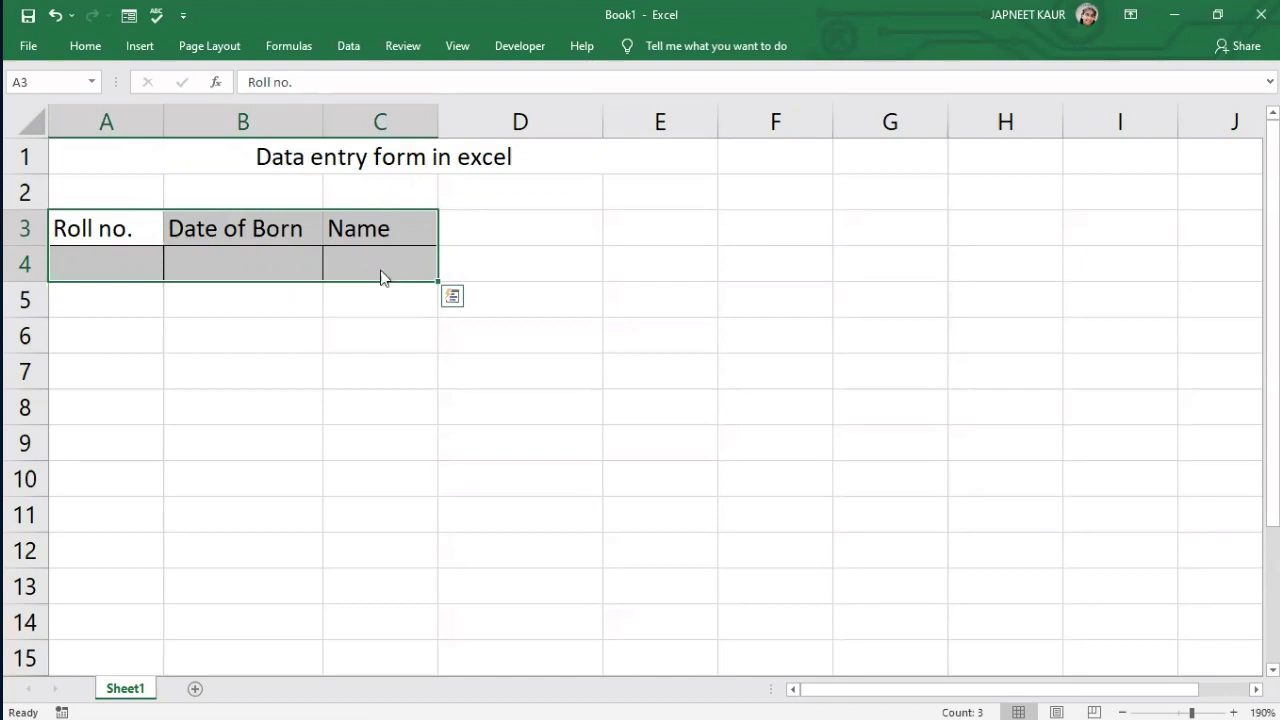
pyautogui.hotkey('ctrl', 't')
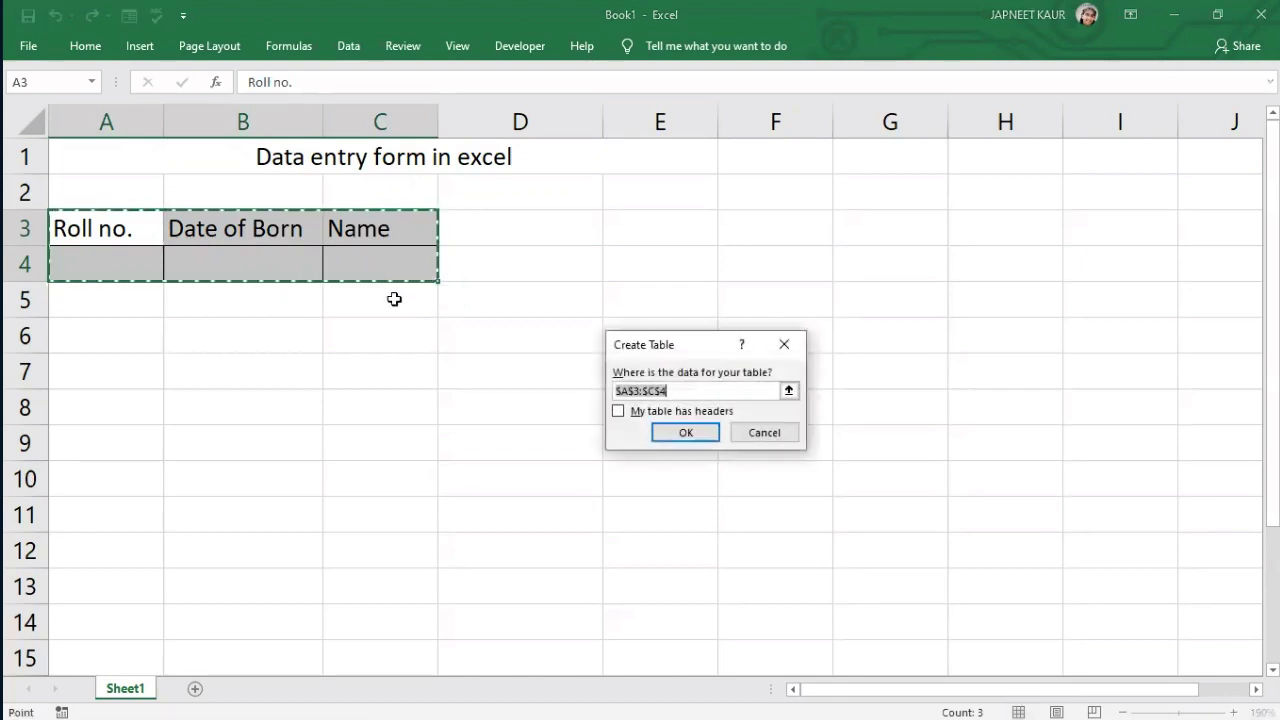
pyautogui.click(621, 410)
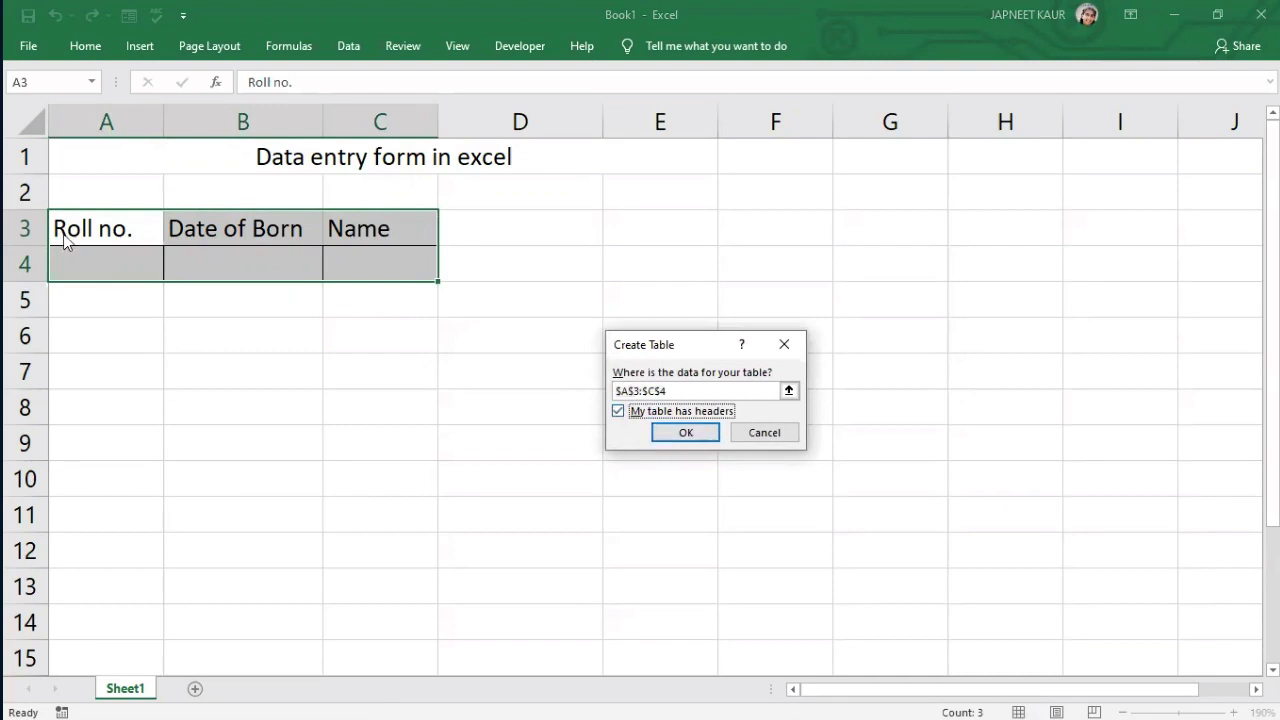
pyautogui.click(657, 438)
pyautogui.click(380, 398)
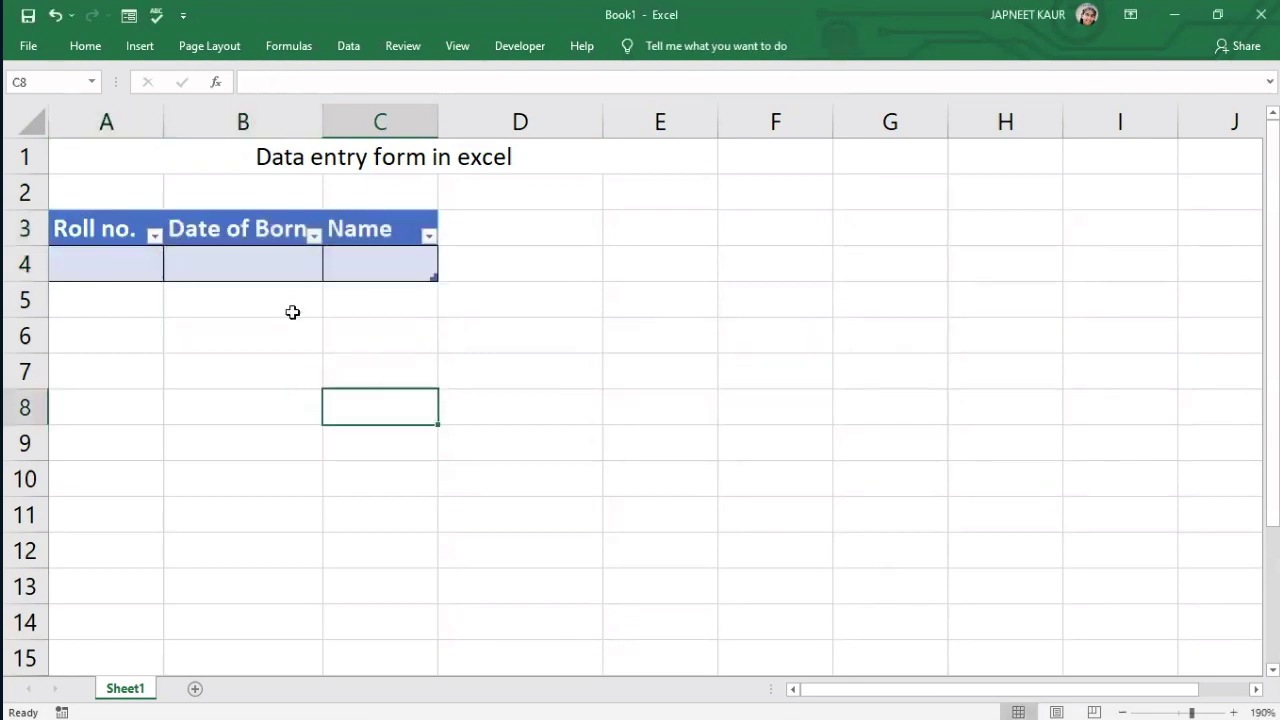
pyautogui.click(108, 229)
pyautogui.click(134, 260)
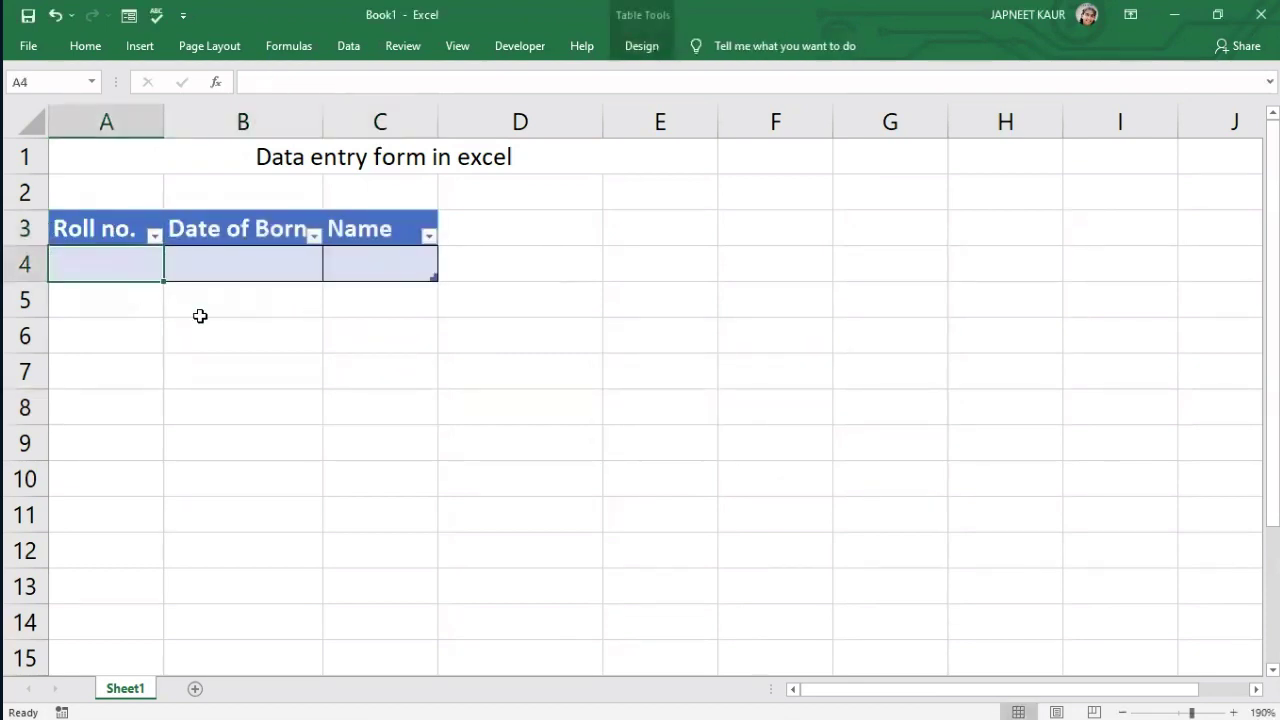
pyautogui.click(306, 380)
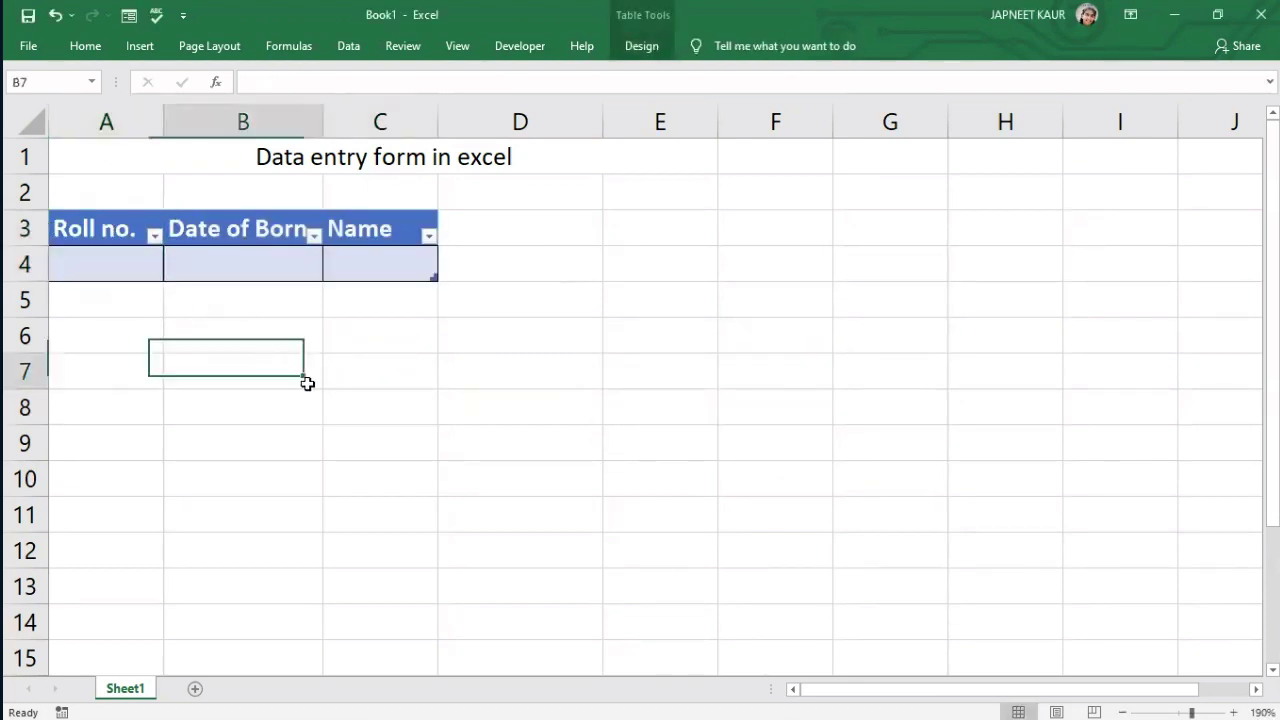
# - Locate the Form command among the commands not in the ribbon in the Quick Access Toolbar options, and leave the options without changes
pyautogui.click(119, 265)
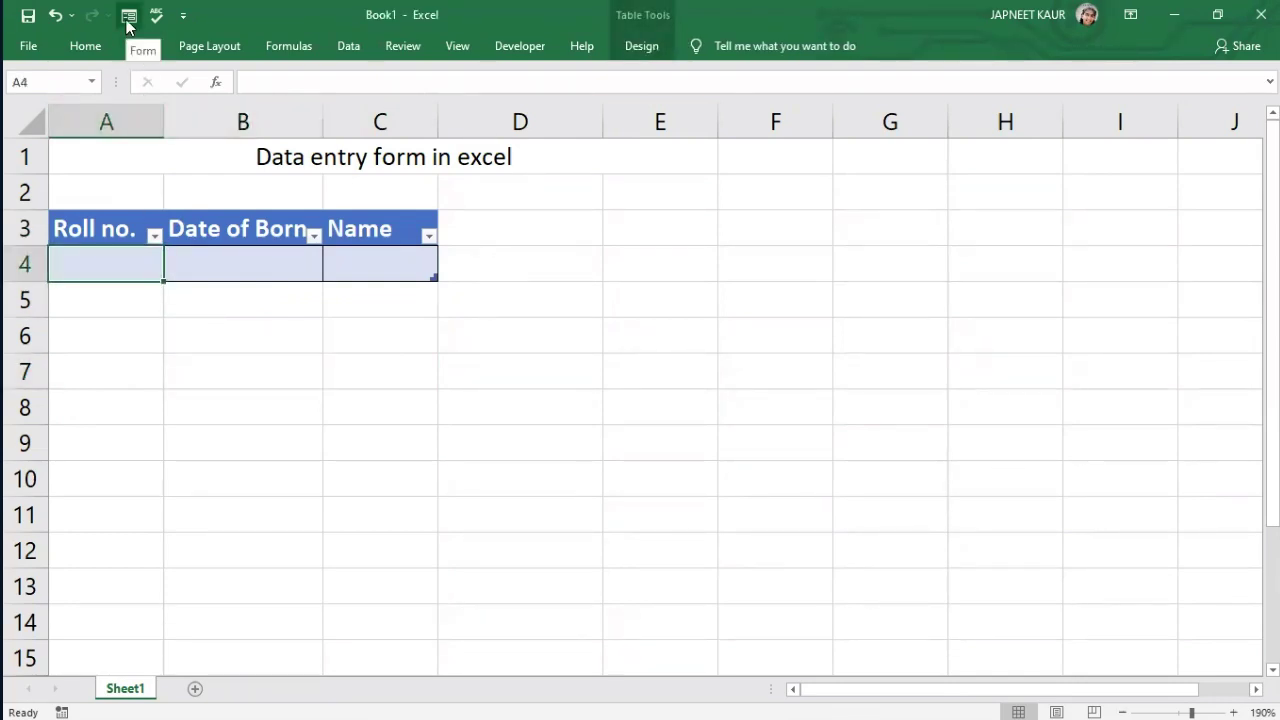
pyautogui.click(183, 16)
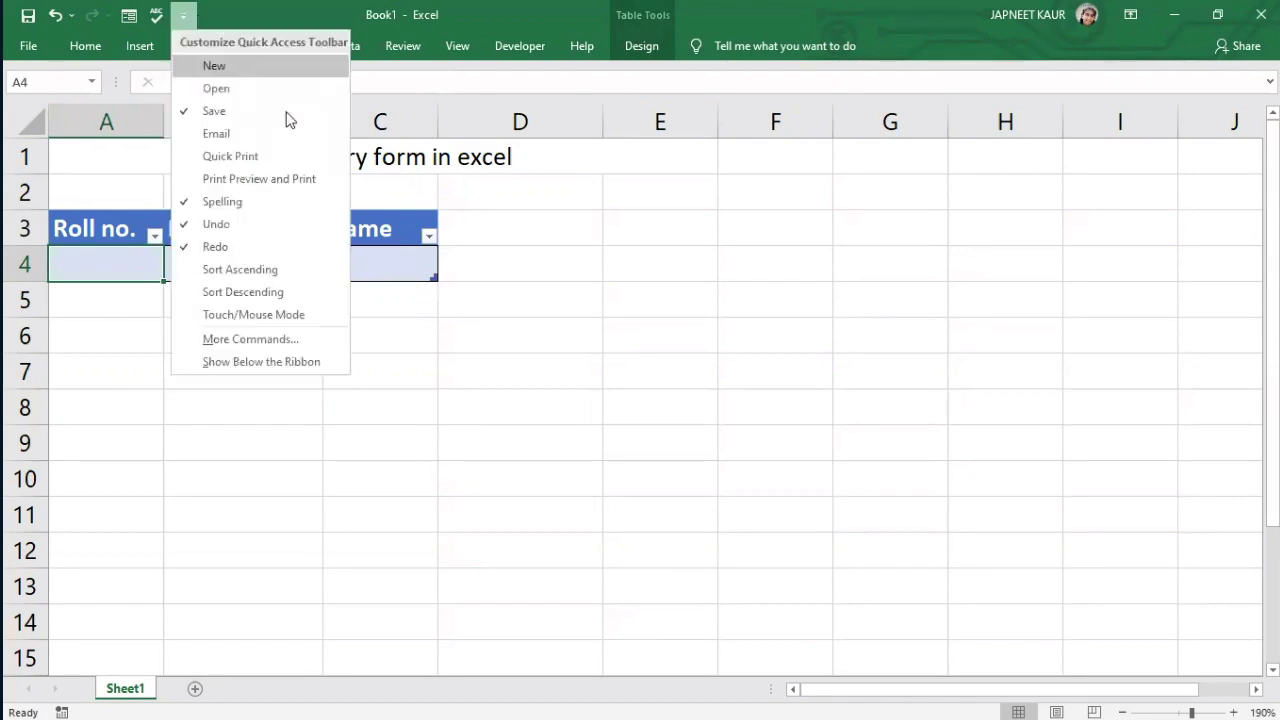
pyautogui.click(289, 342)
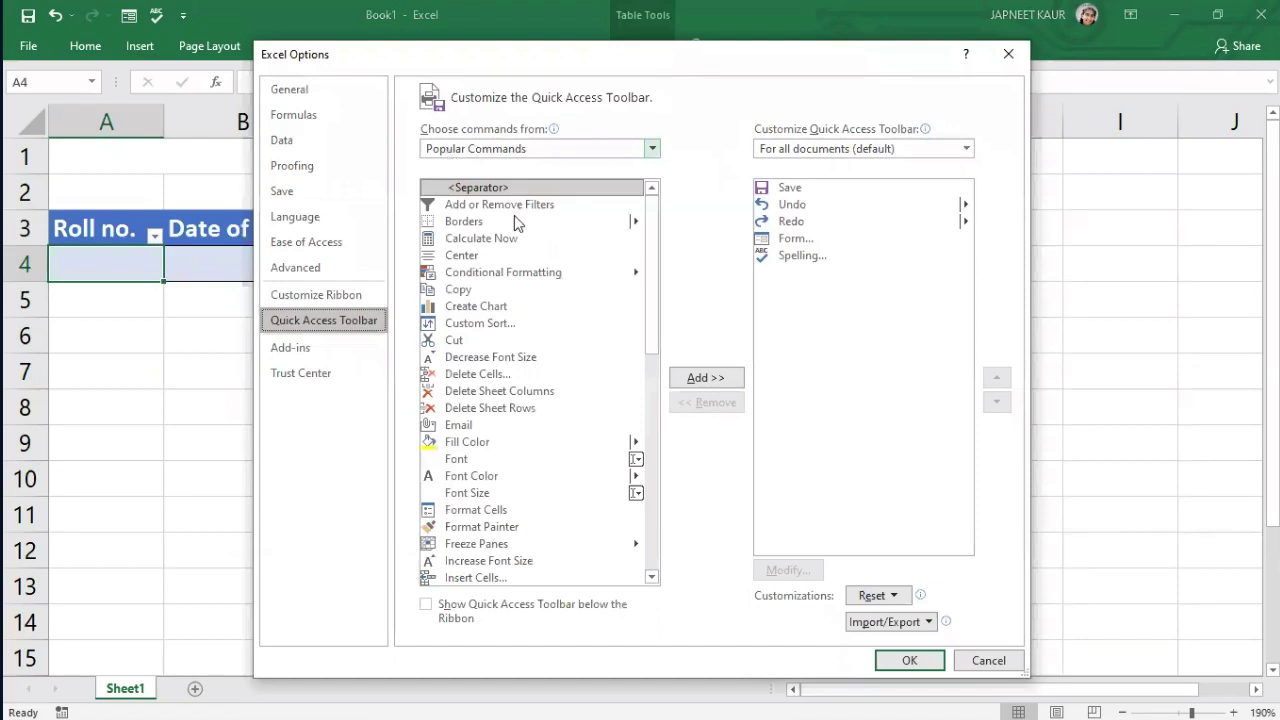
pyautogui.click(530, 148)
pyautogui.click(477, 187)
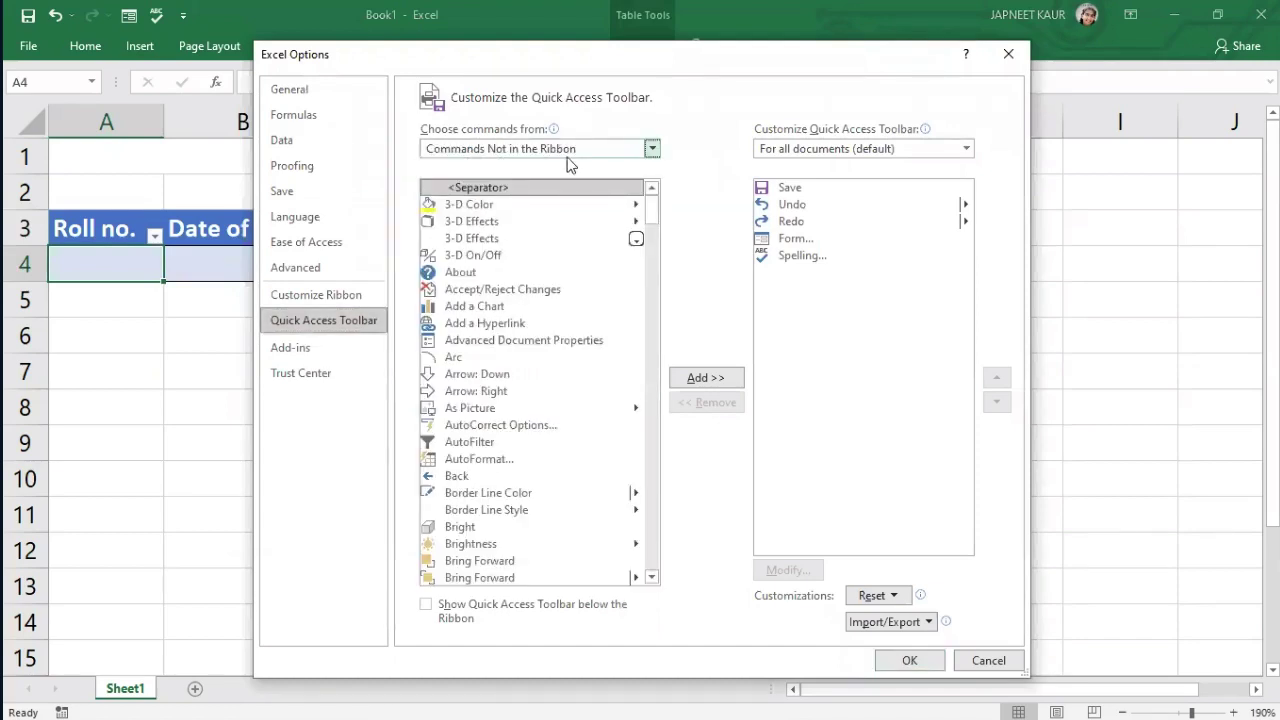
pyautogui.scroll(-14, 520, 435)
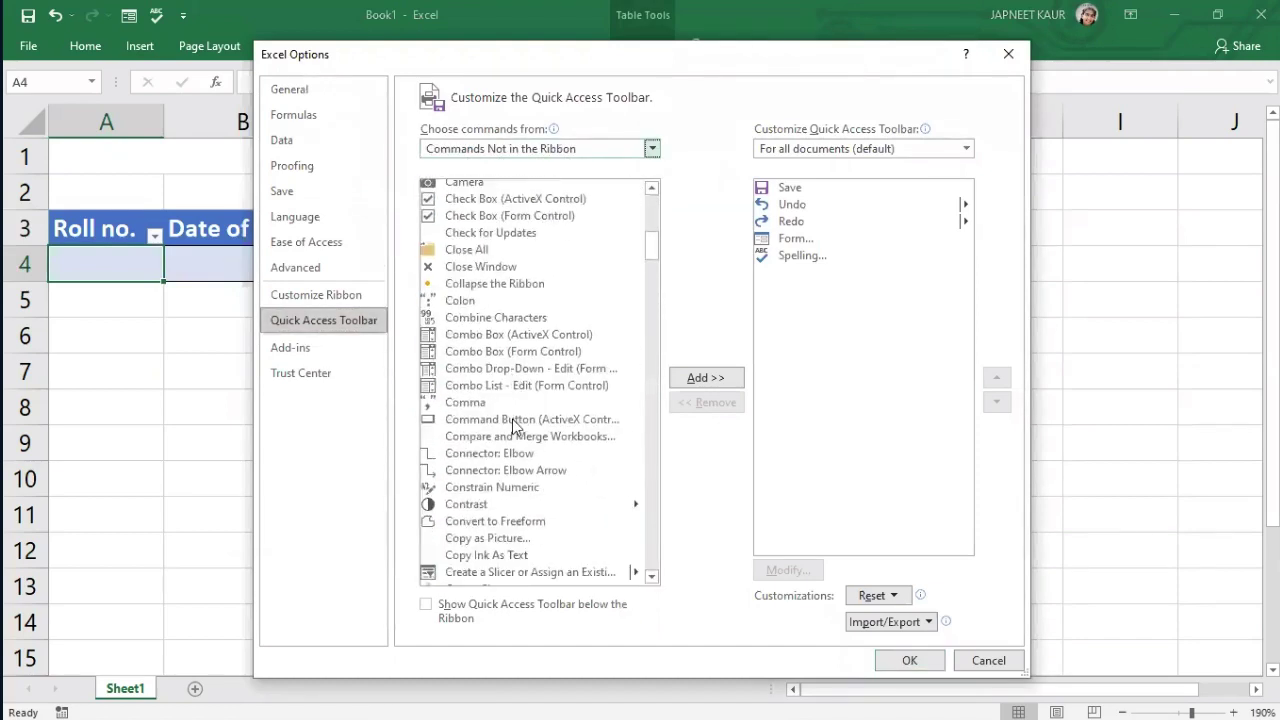
pyautogui.scroll(-11, 512, 425)
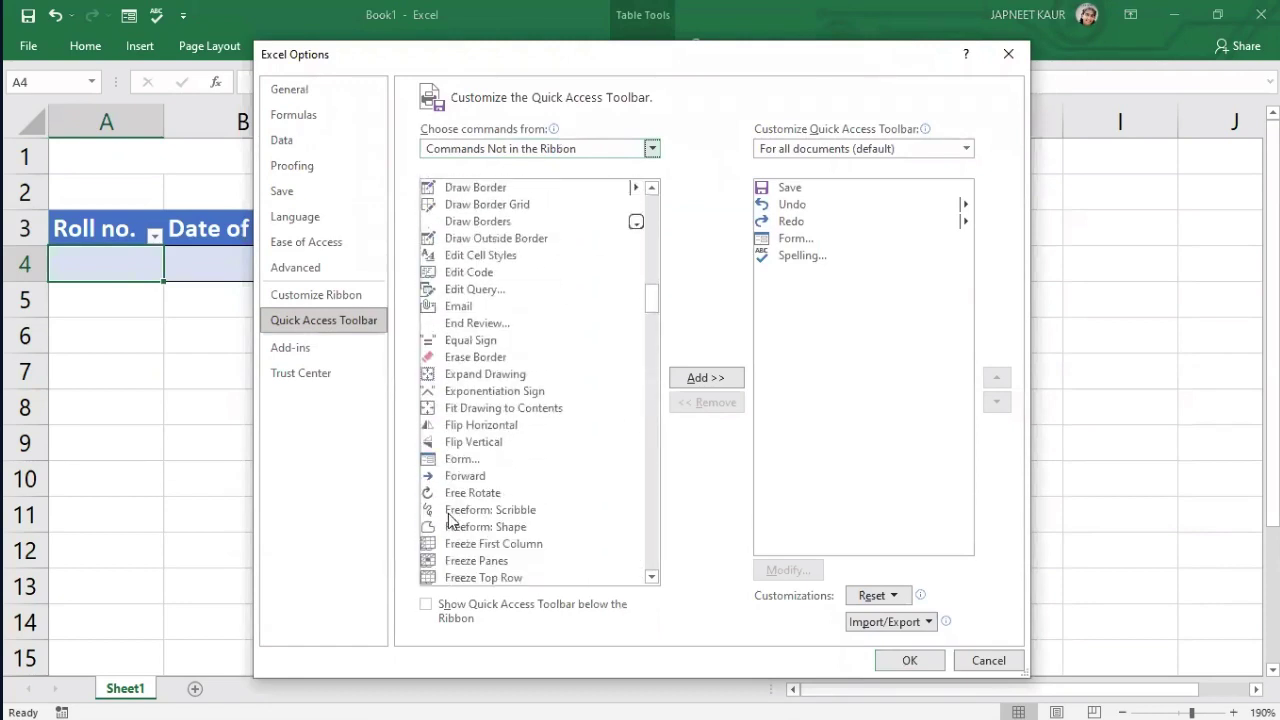
pyautogui.click(464, 415)
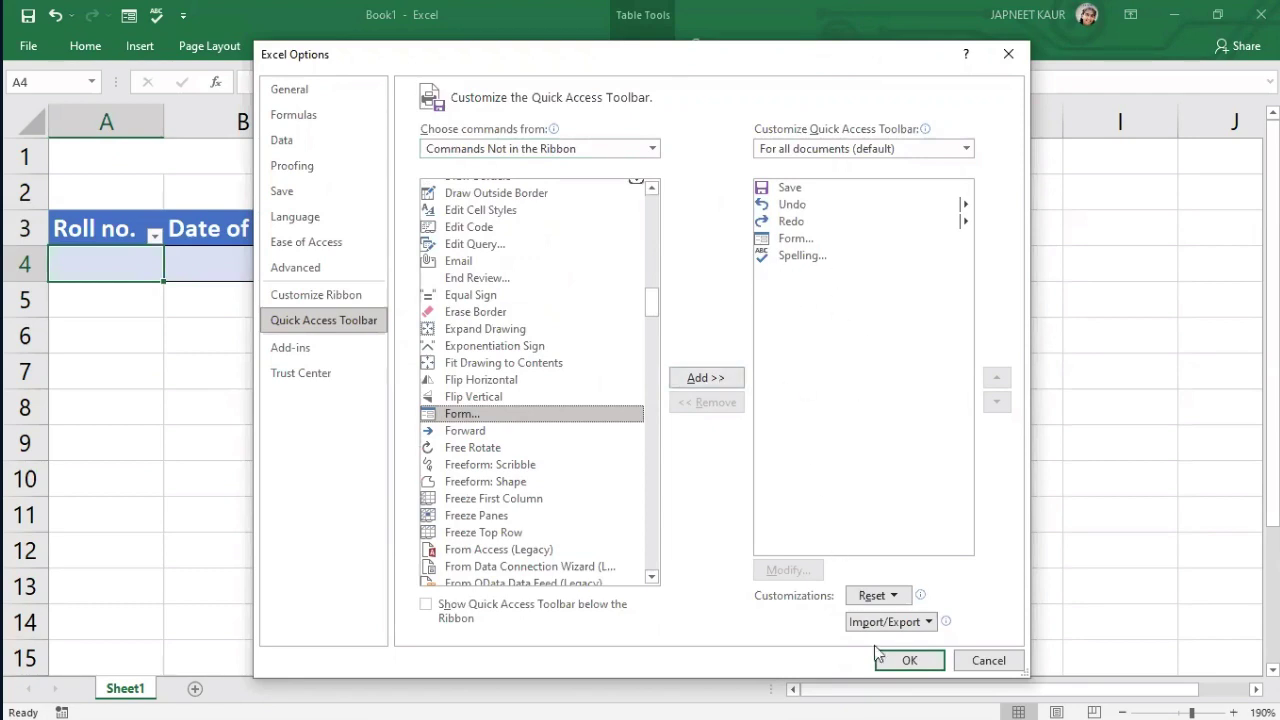
pyautogui.click(1008, 672)
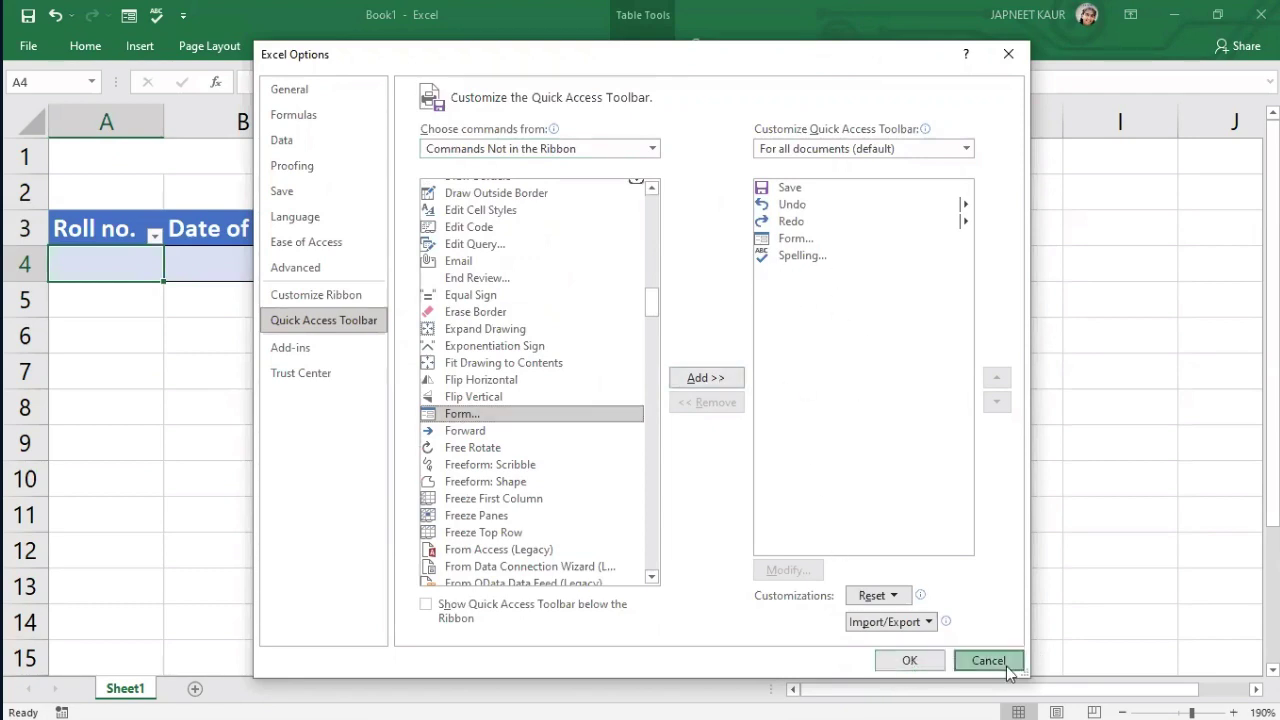
pyautogui.click(204, 295)
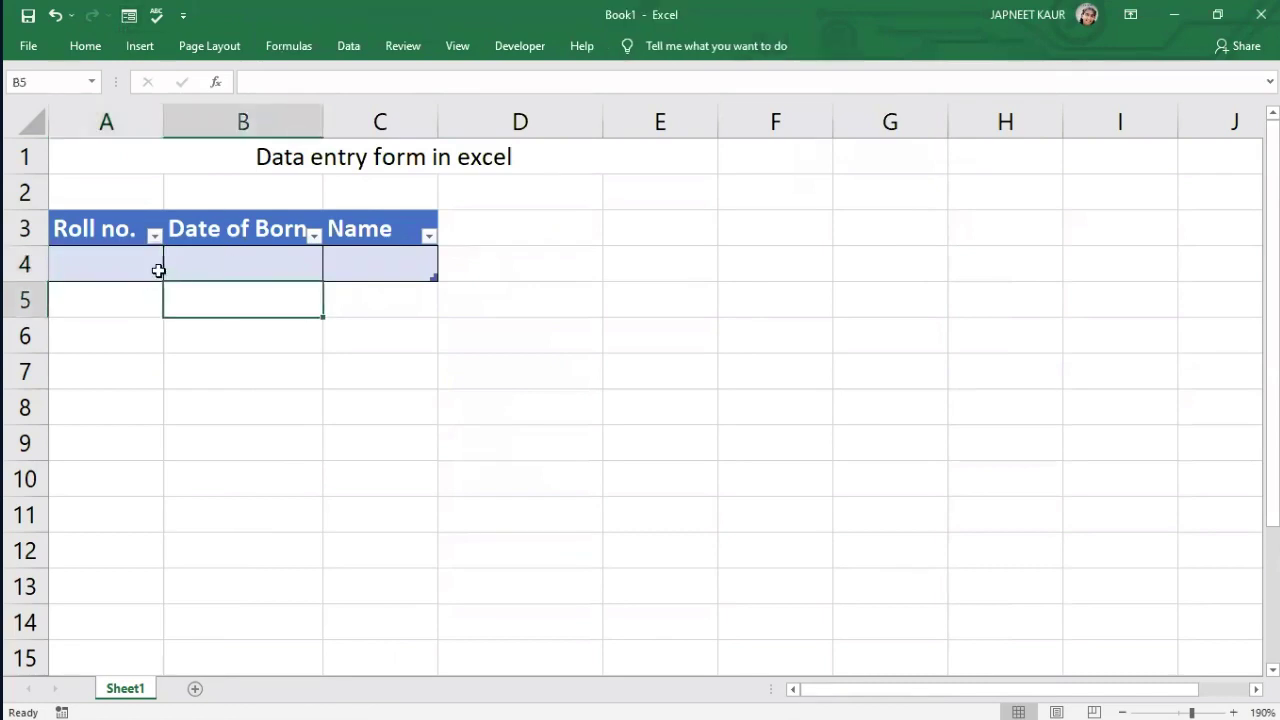
pyautogui.click(98, 266)
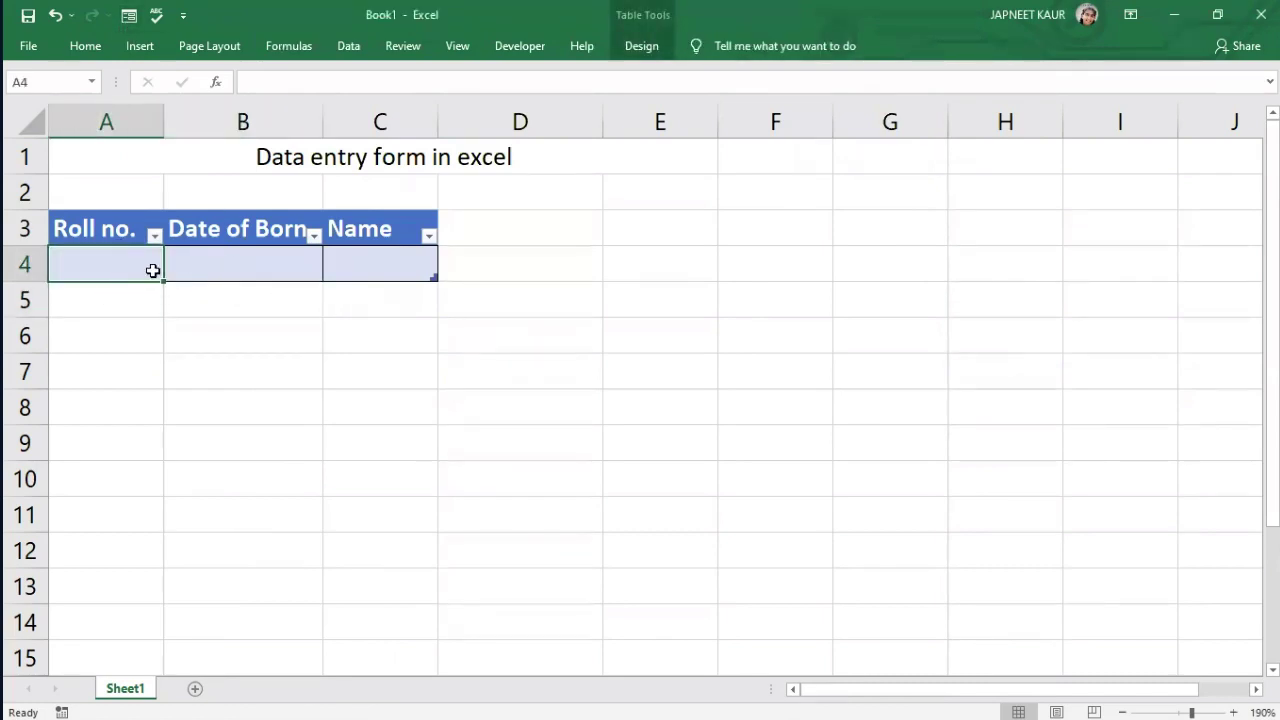
pyautogui.click(207, 264)
pyautogui.click(237, 228)
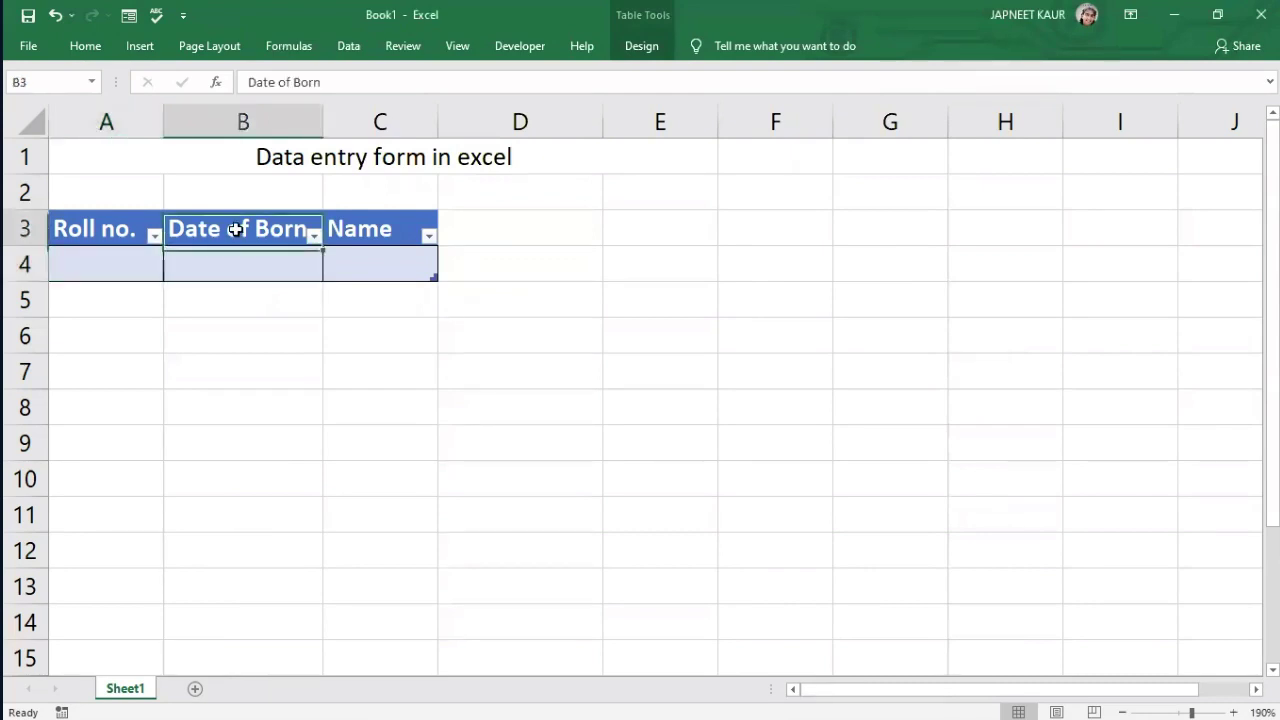
# - Try to open the data entry form with the empty cell E6 outside the table selected
pyautogui.click(665, 336)
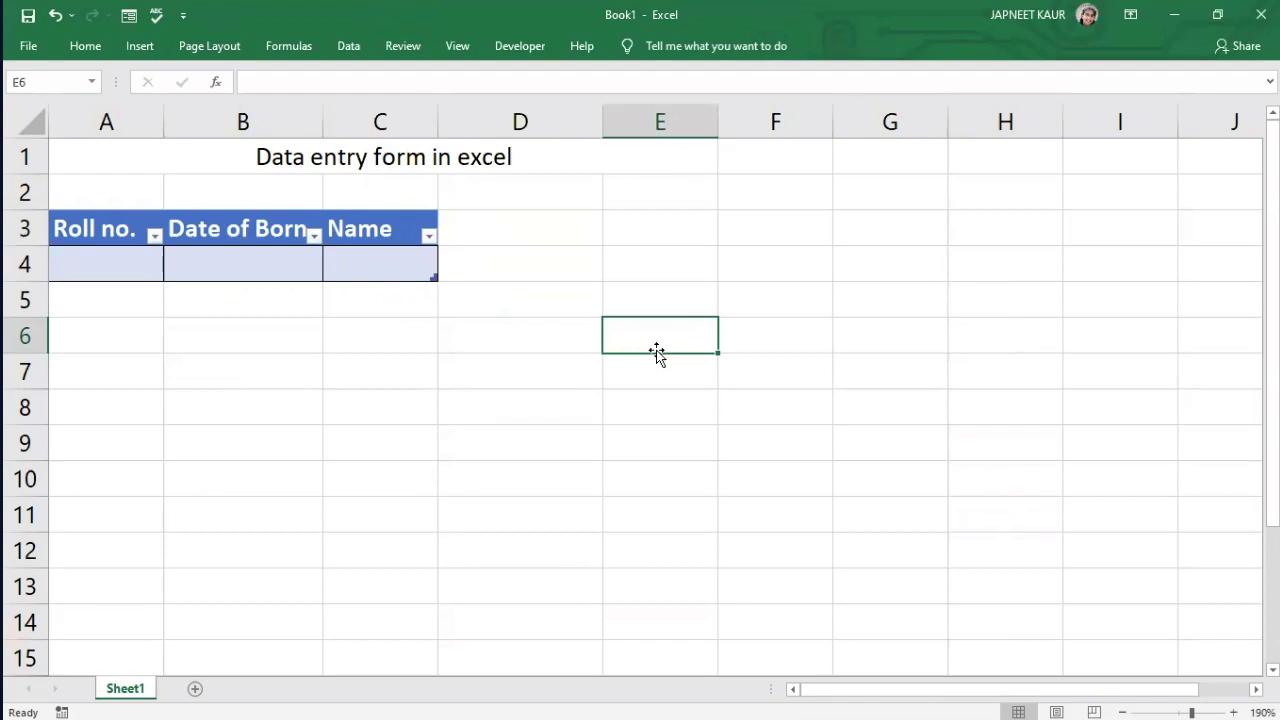
pyautogui.click(128, 15)
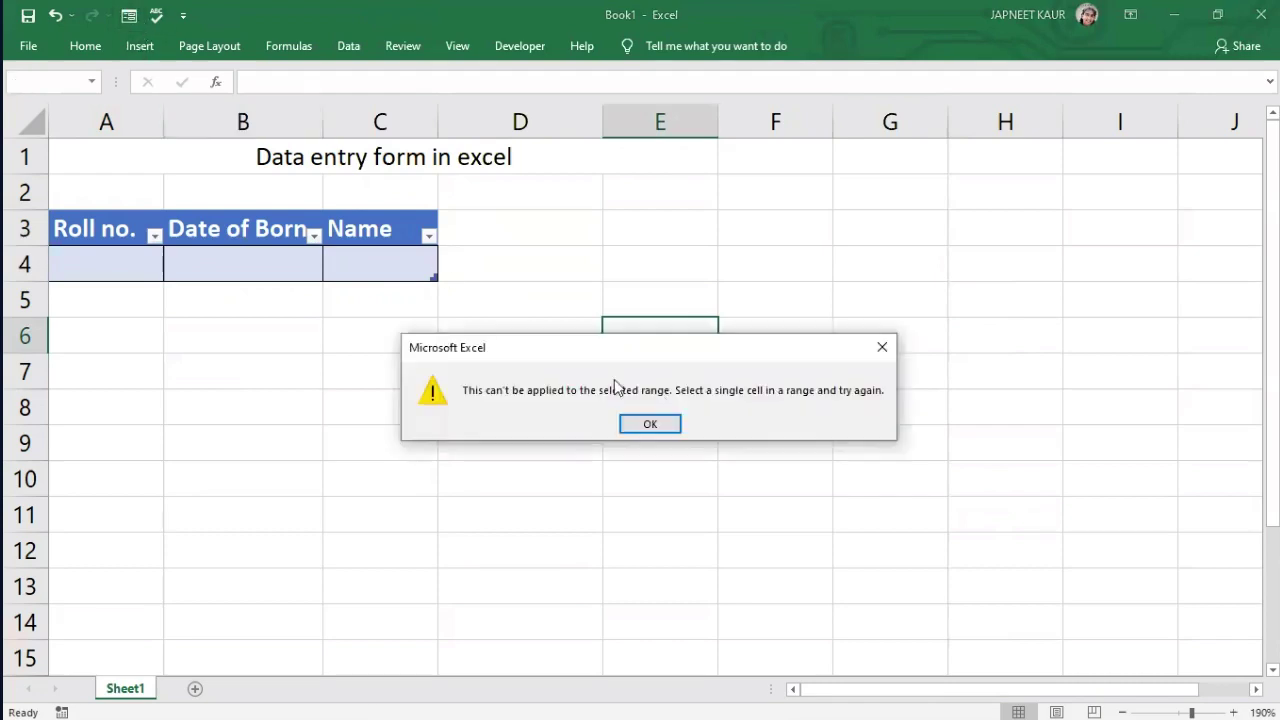
pyautogui.click(650, 425)
# - Open the data entry form from cell B4, add the first student's roll number, date of birth and name, and close the form
pyautogui.click(234, 268)
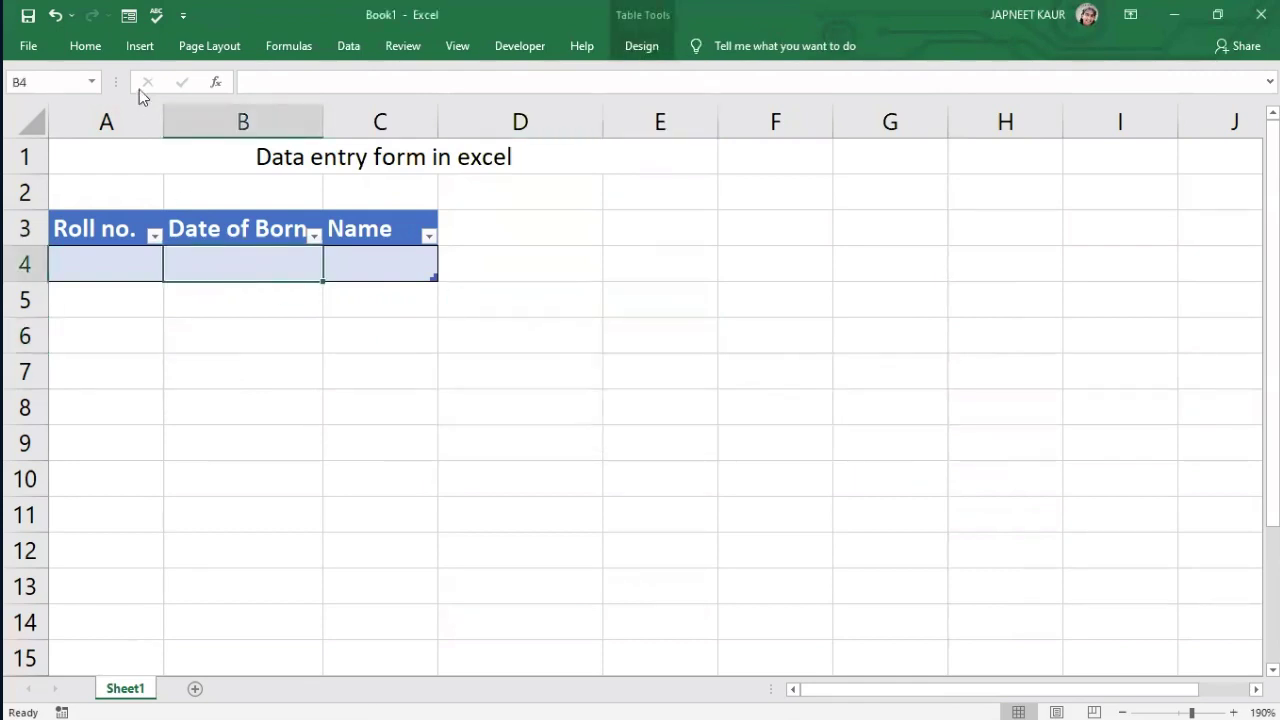
pyautogui.click(132, 15)
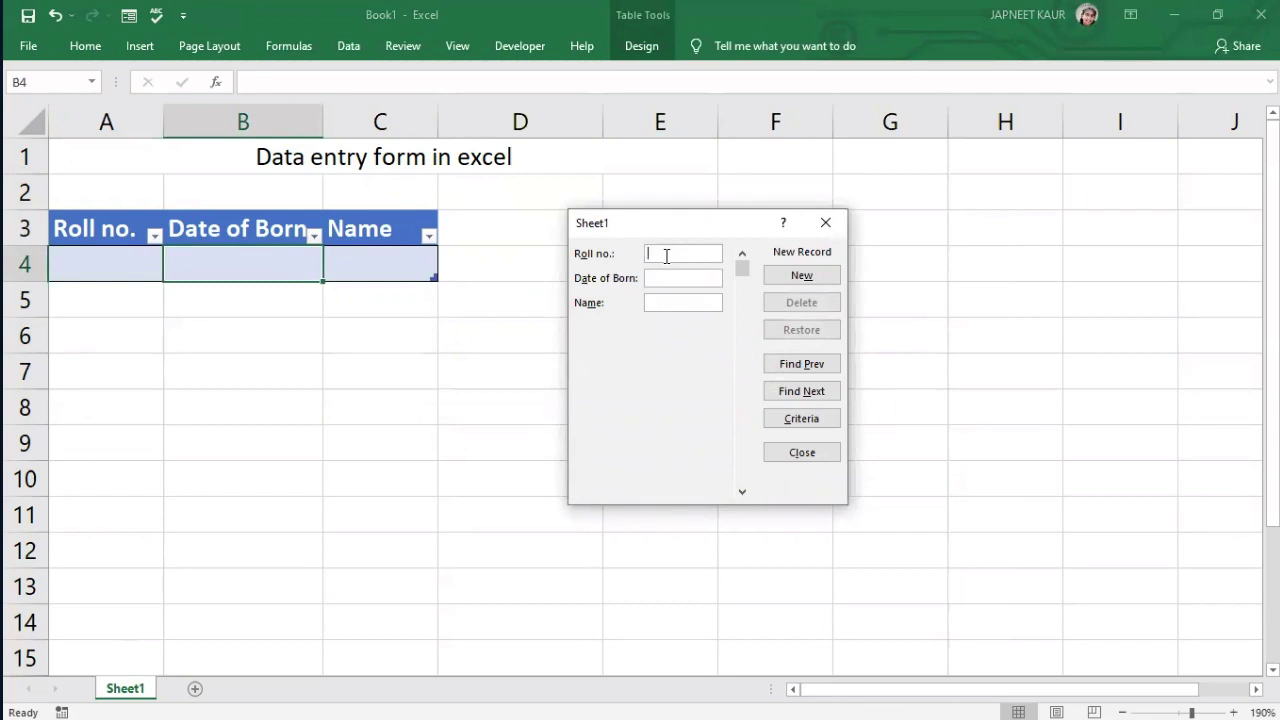
pyautogui.write('15')
pyautogui.write('5-')
pyautogui.write('12')
pyautogui.write('-2008')
pyautogui.click(659, 302)
pyautogui.write('James')
pyautogui.press('Return')
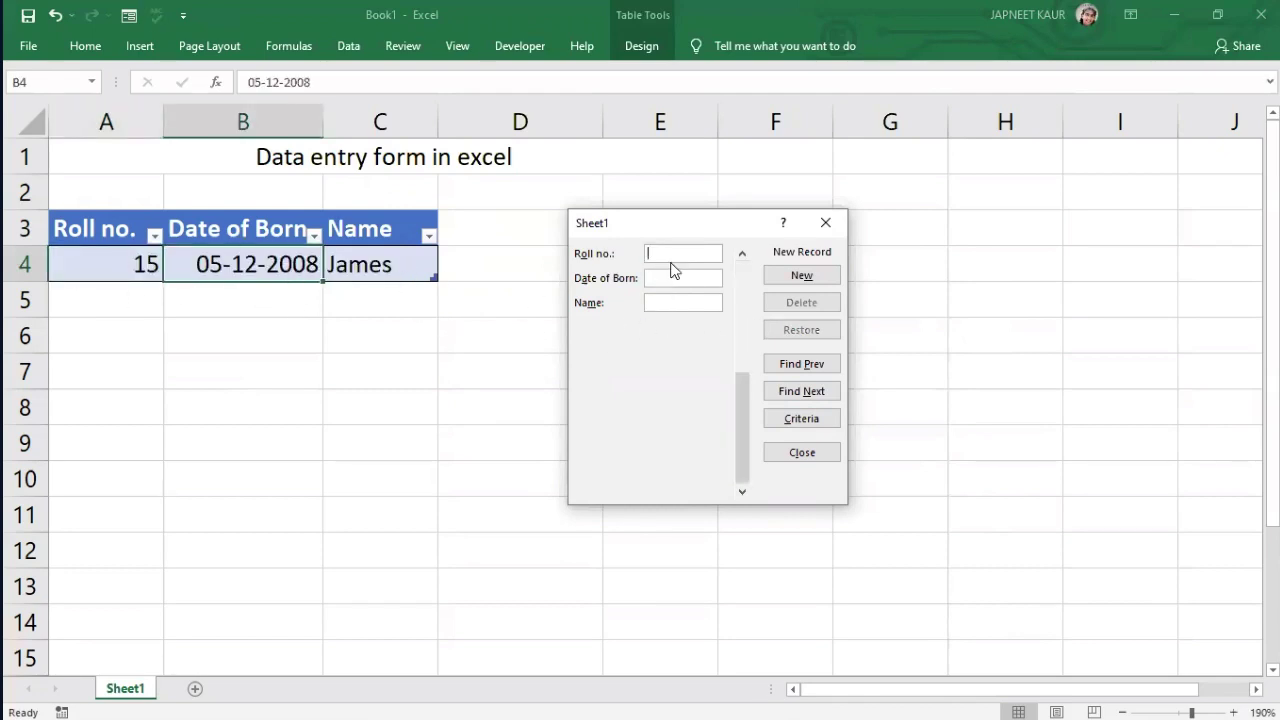
pyautogui.click(825, 228)
pyautogui.click(130, 308)
pyautogui.click(146, 271)
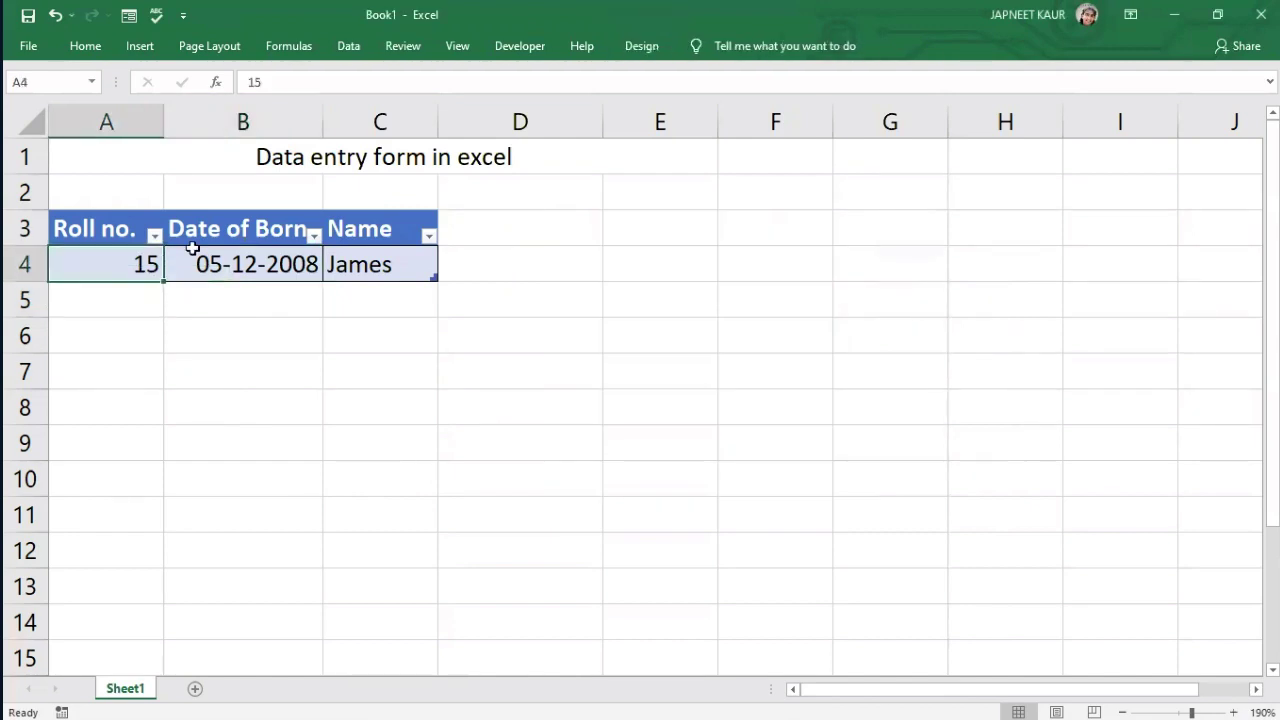
pyautogui.click(297, 263)
# - Reopen the data entry form from cell C4 and add a new record with the second student's roll number, date of birth and name
pyautogui.click(395, 264)
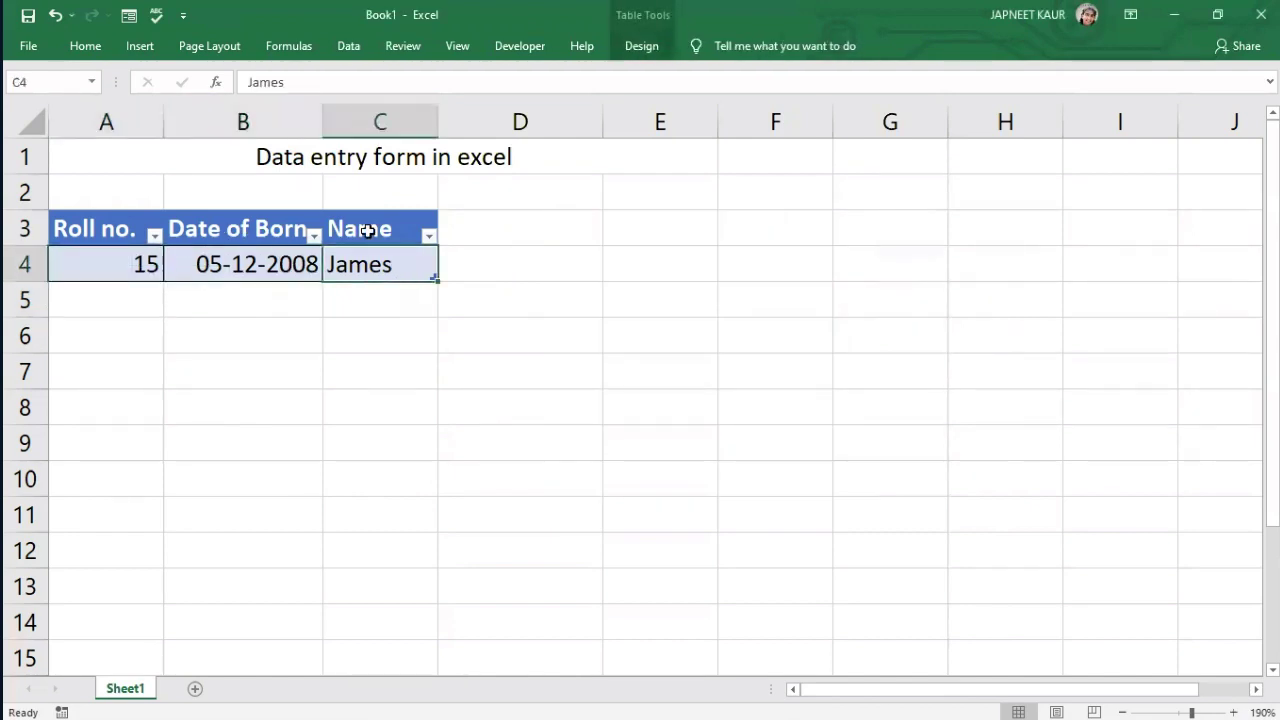
pyautogui.click(128, 15)
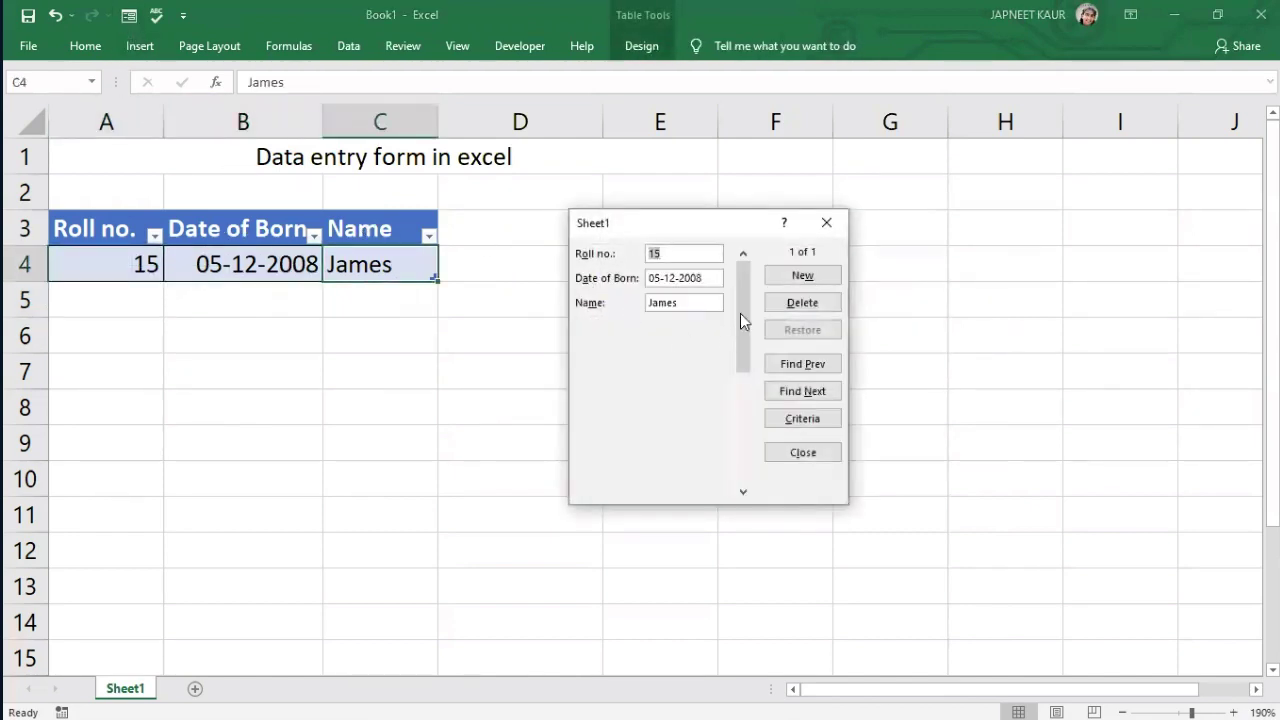
pyautogui.click(802, 277)
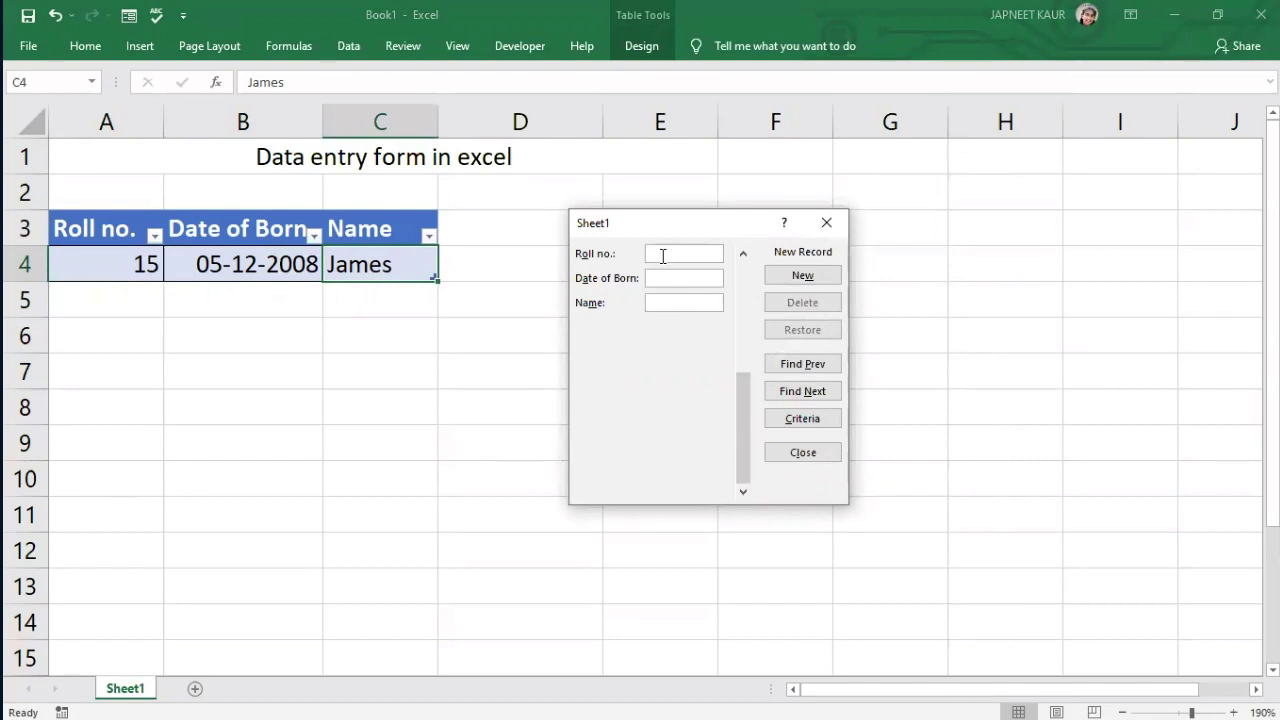
pyautogui.write('89')
pyautogui.click(655, 277)
pyautogui.write('5')
pyautogui.press('BackSpace')
pyautogui.write('14')
pyautogui.write('-')
pyautogui.write('2010')
pyautogui.write('John')
pyautogui.press('Return')
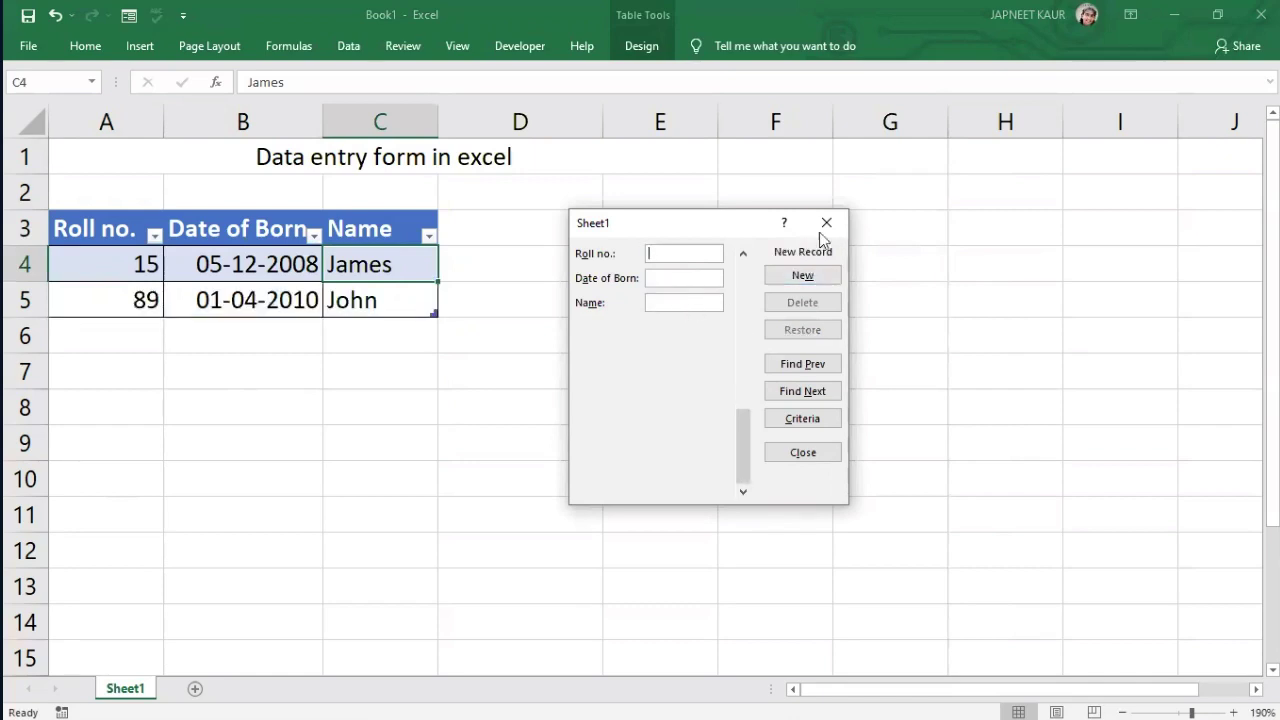
pyautogui.click(827, 226)
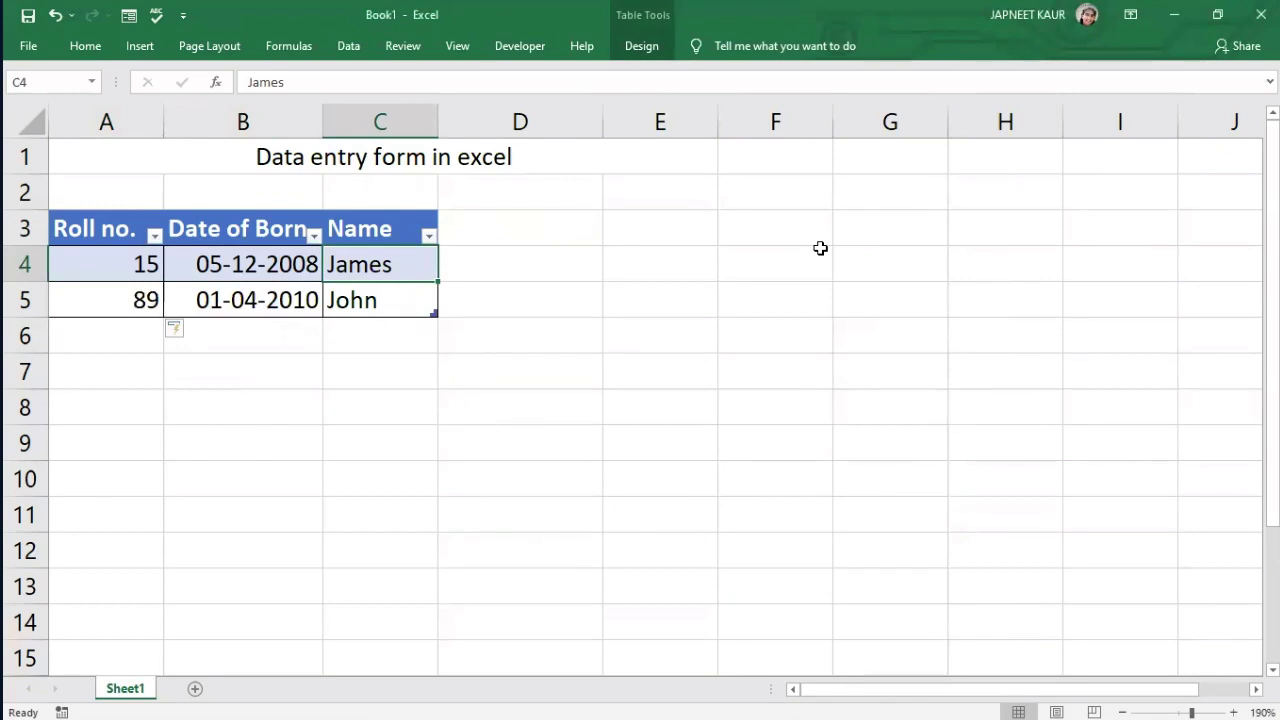
# - Open data validation for cell C5 in the Name column and allow only dates
pyautogui.click(385, 335)
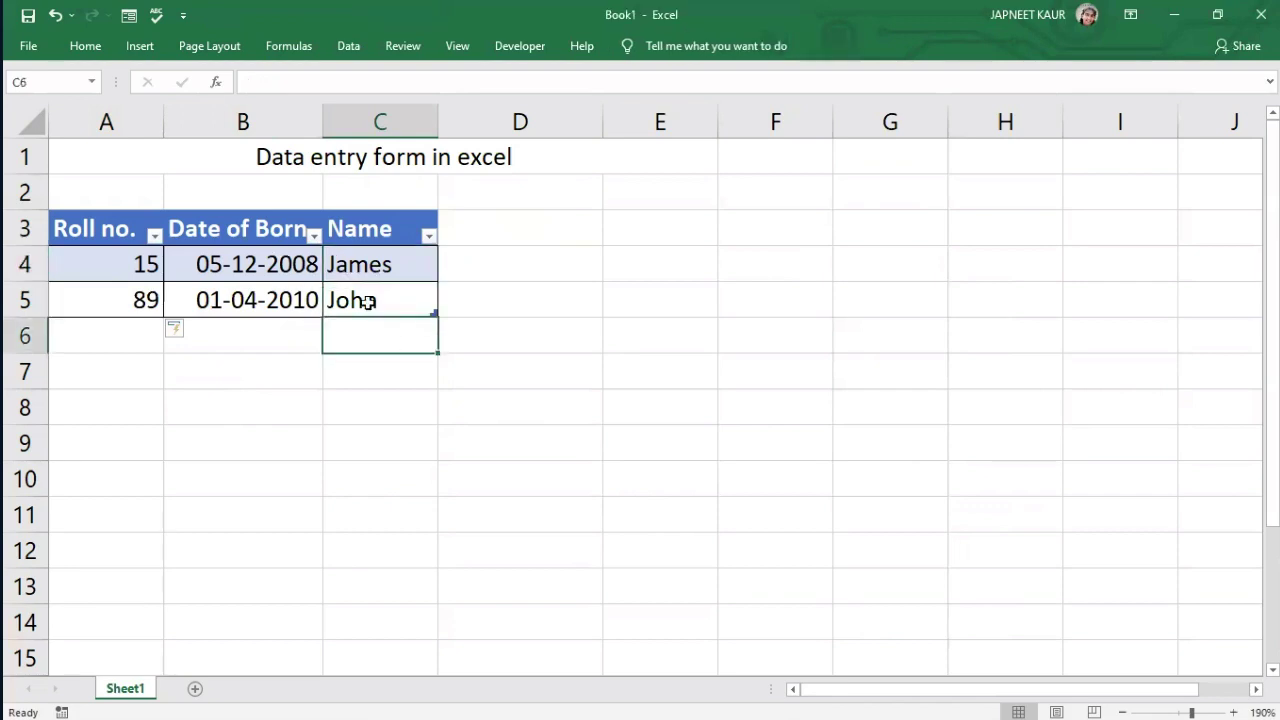
pyautogui.click(362, 298)
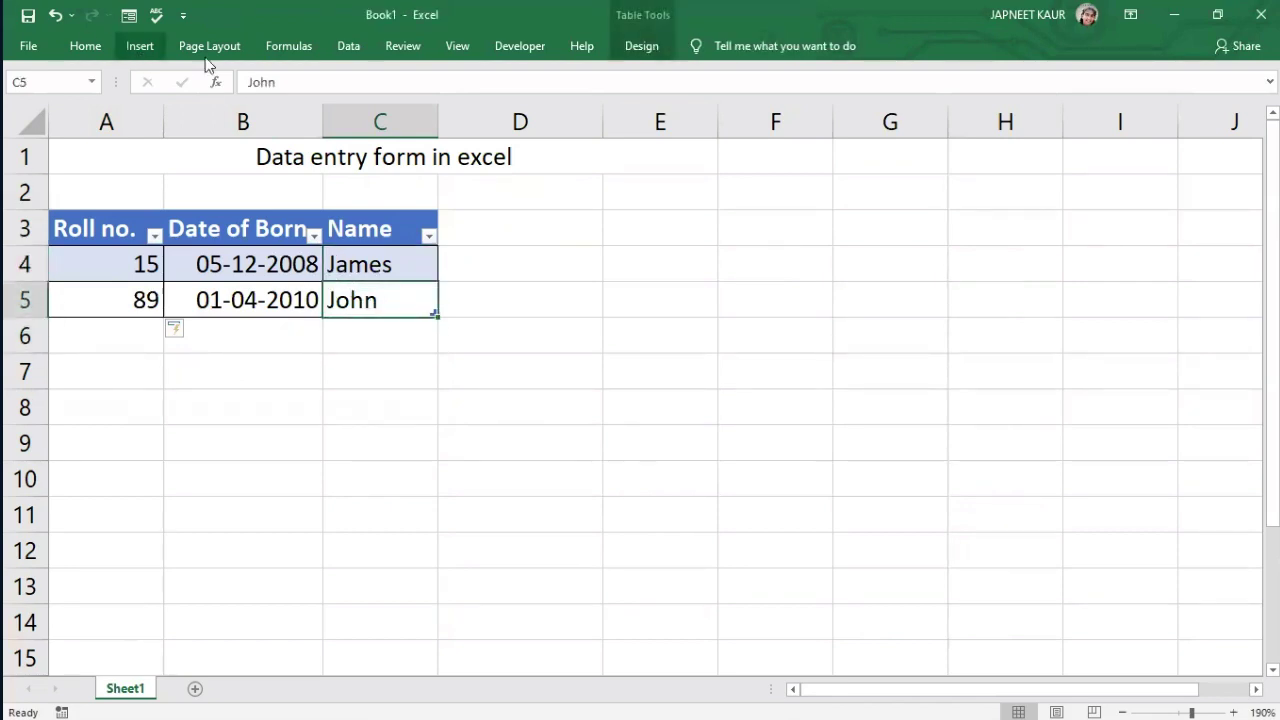
pyautogui.click(345, 47)
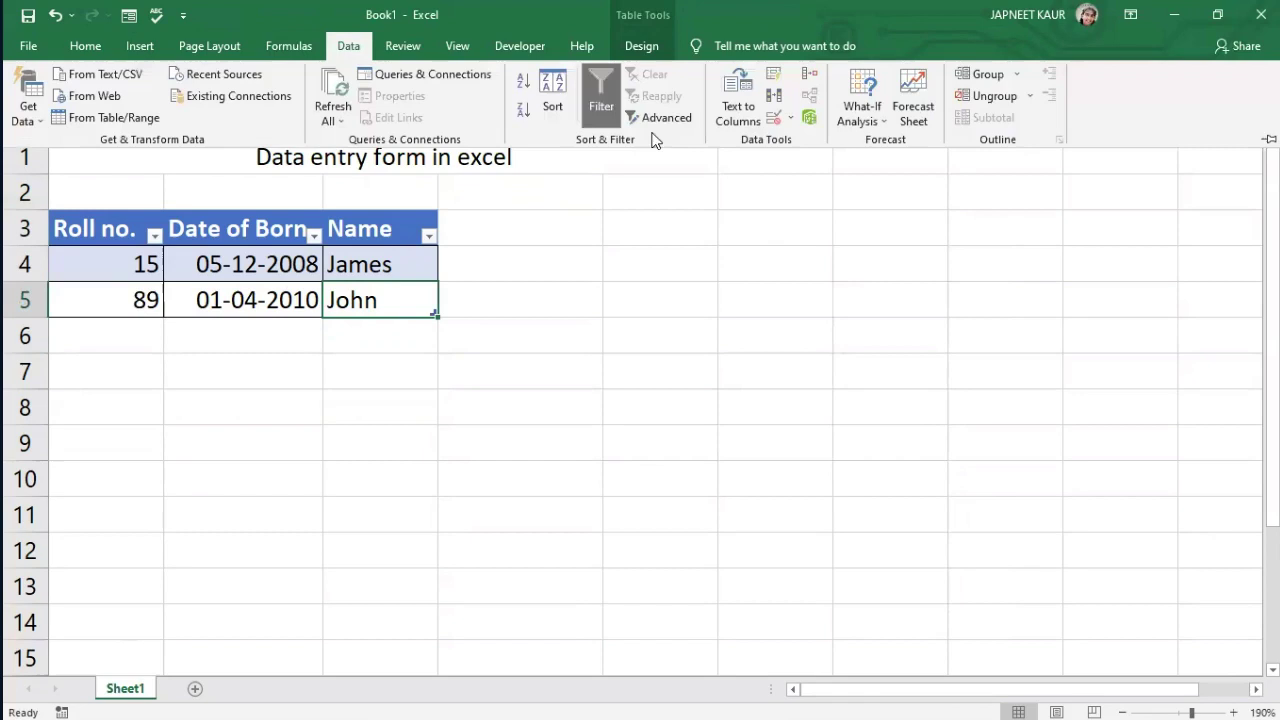
pyautogui.click(809, 117)
pyautogui.click(557, 255)
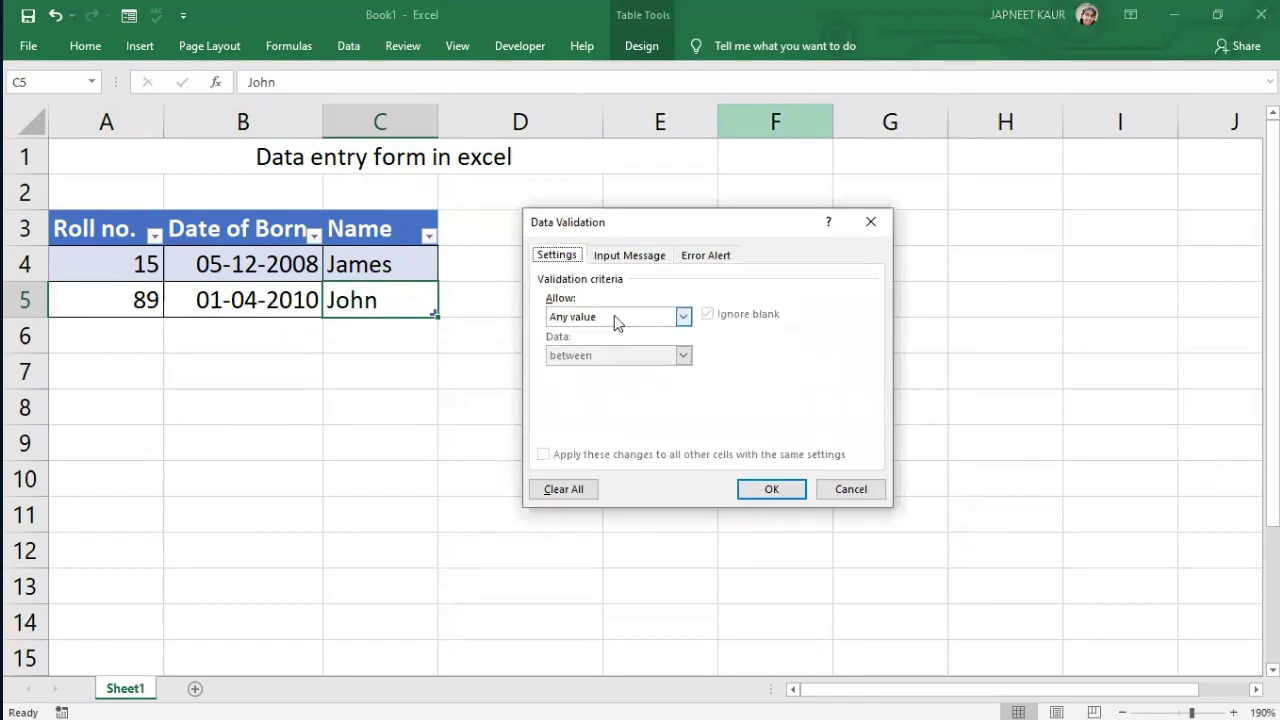
pyautogui.click(662, 318)
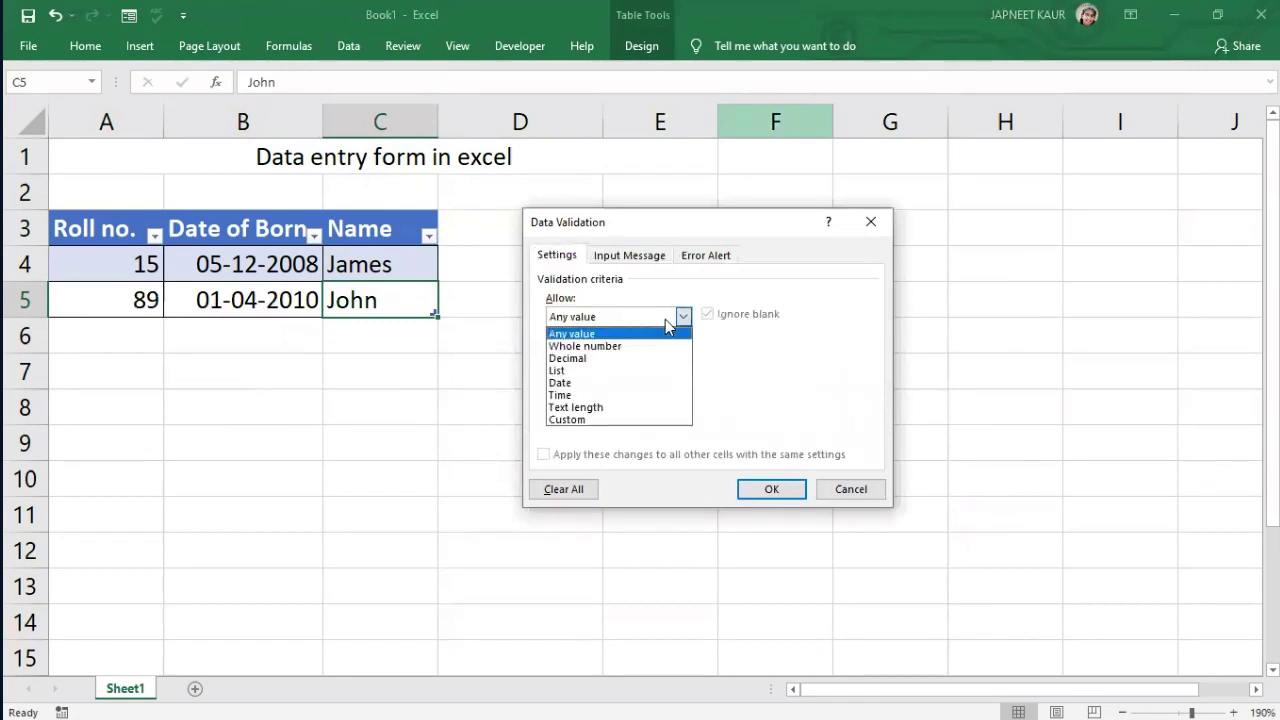
pyautogui.click(570, 384)
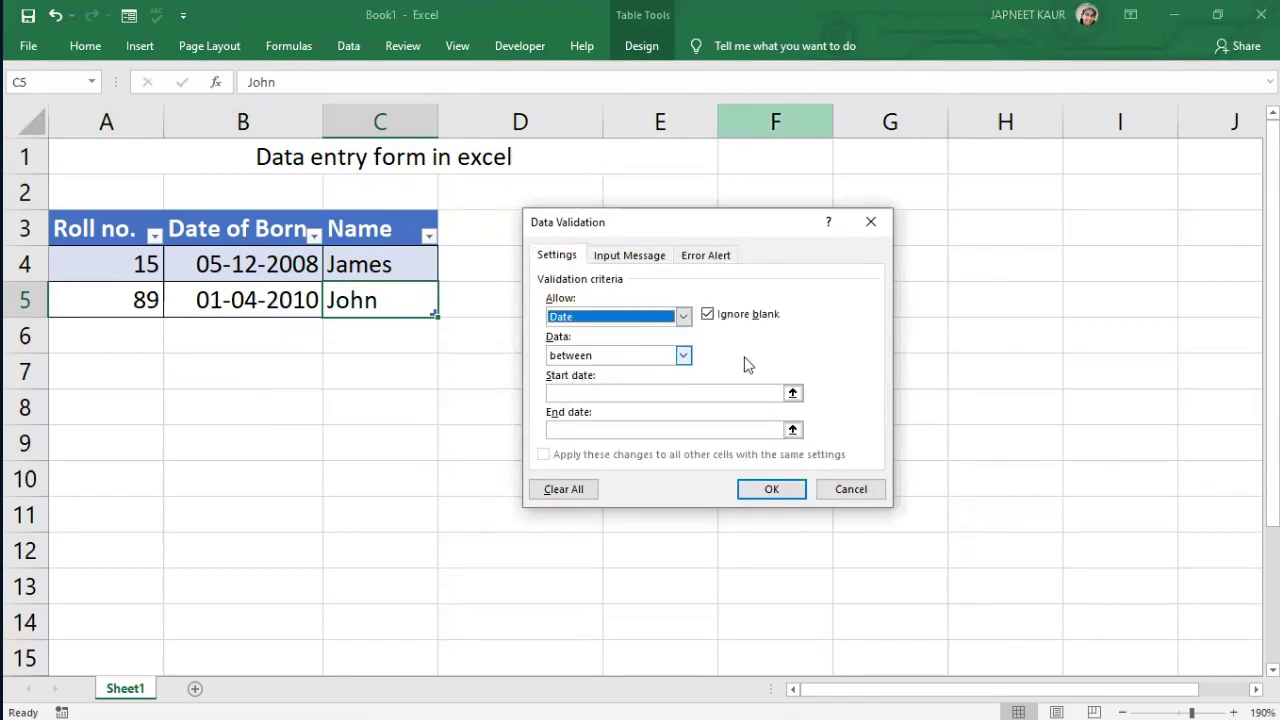
# - Set the permitted date range from 1-1-2008 to 1-1-2011 and apply the validation to cell C5
pyautogui.click(610, 393)
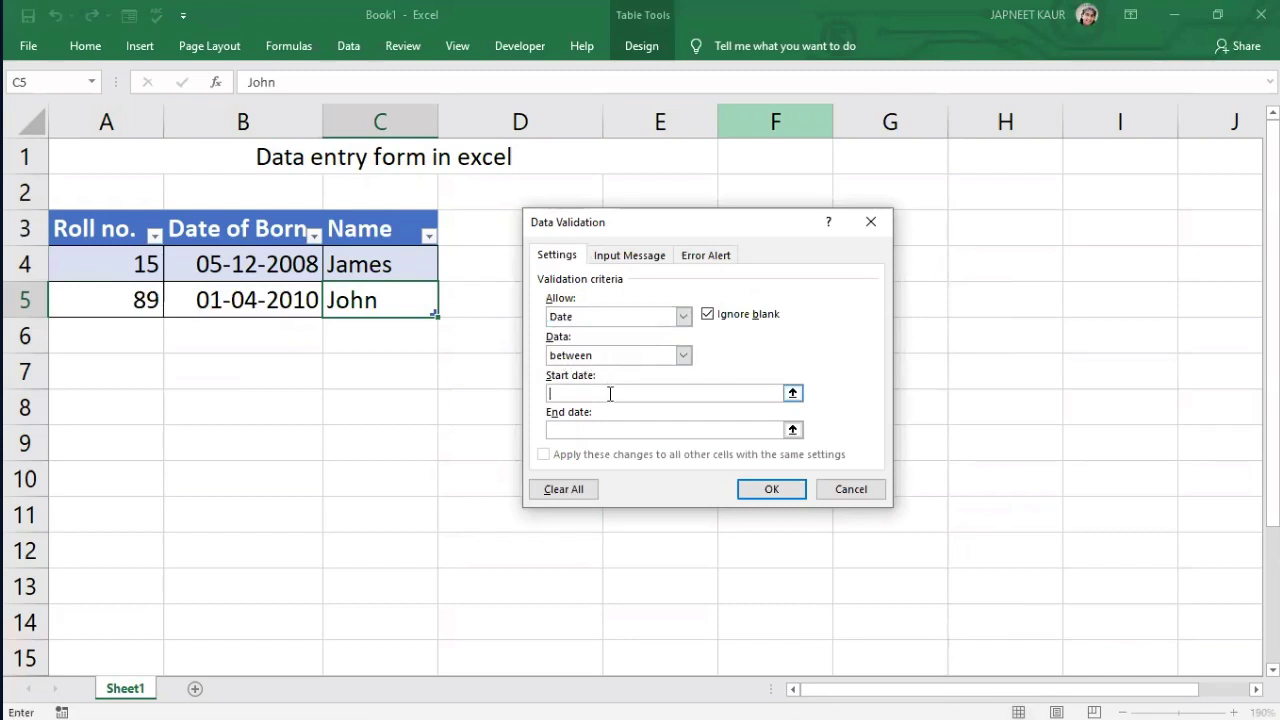
pyautogui.write('1-1-2008')
pyautogui.click(602, 430)
pyautogui.write('1-')
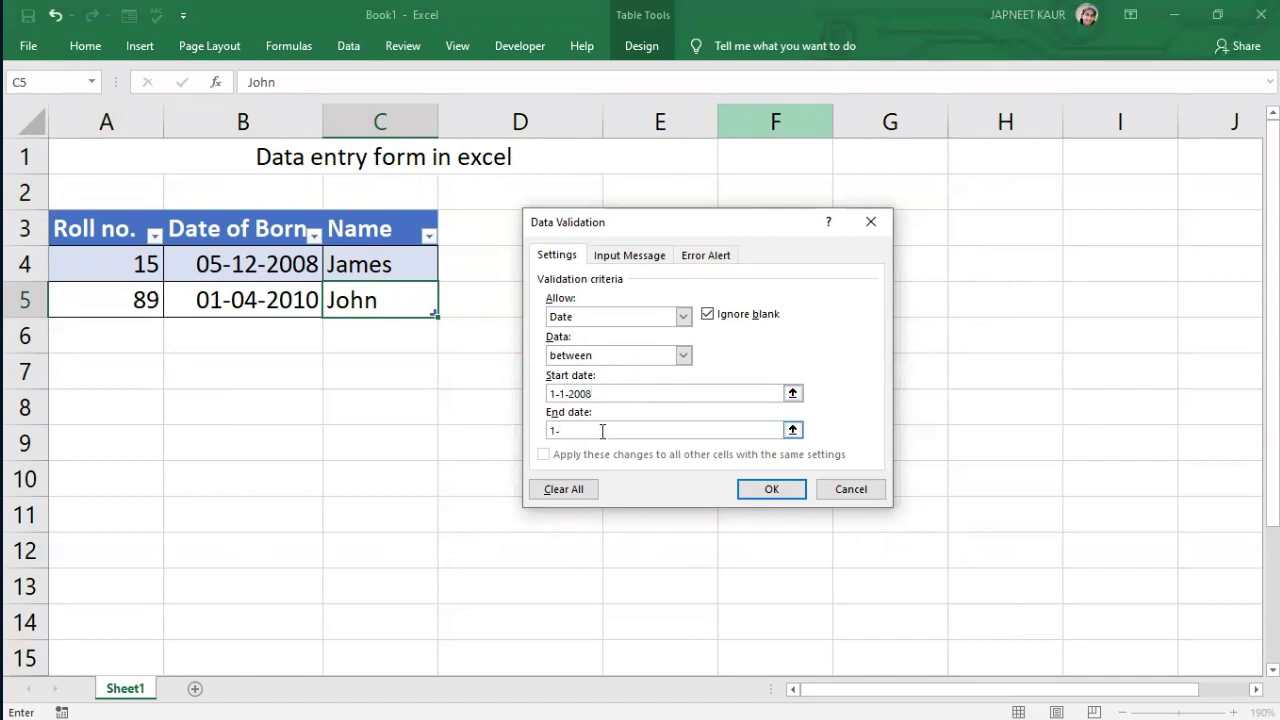
pyautogui.write('1-2011')
pyautogui.click(772, 489)
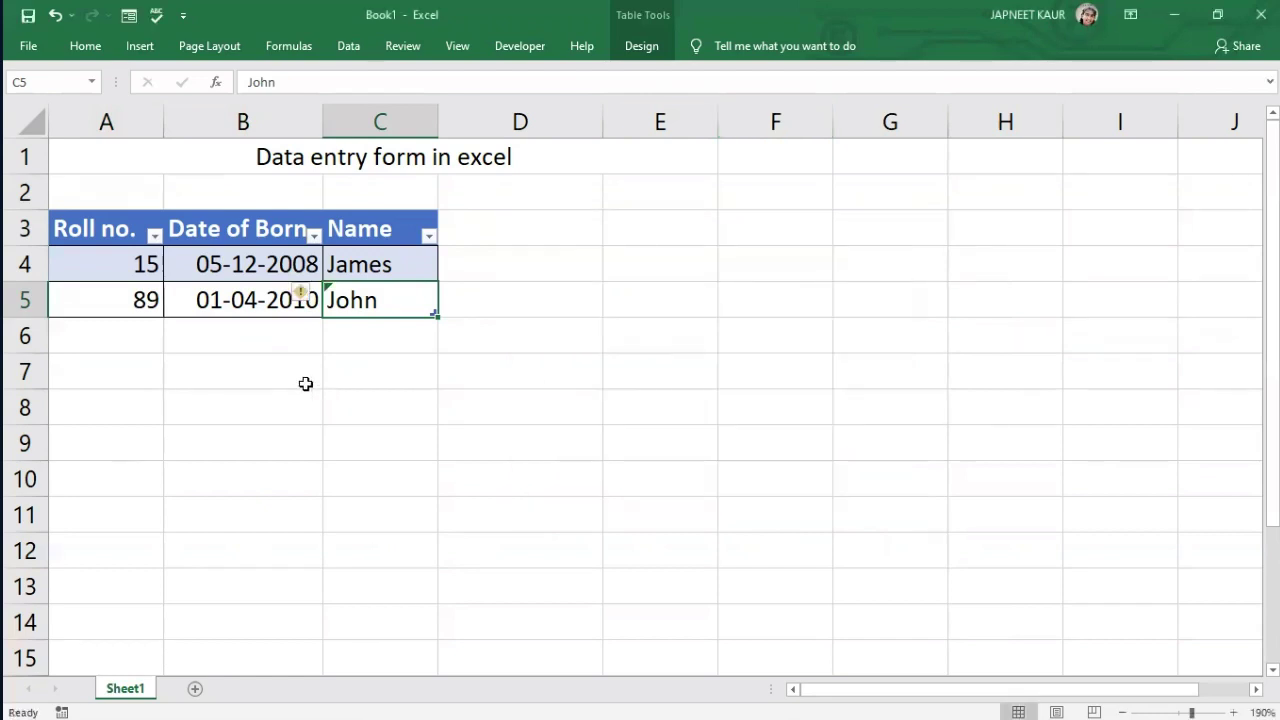
# - Open the data entry form from cell B5, add a record with a roll number and date of birth but no name, and close the form
pyautogui.click(172, 302)
pyautogui.click(256, 343)
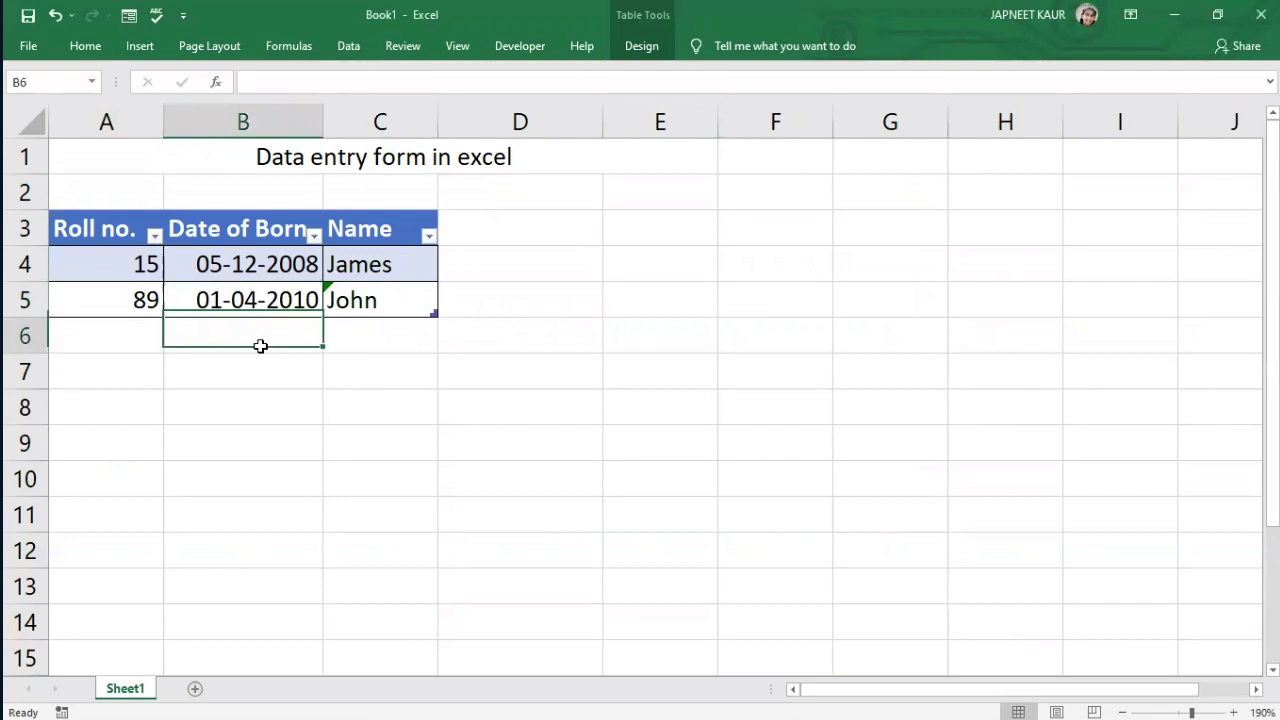
pyautogui.click(142, 300)
pyautogui.click(255, 297)
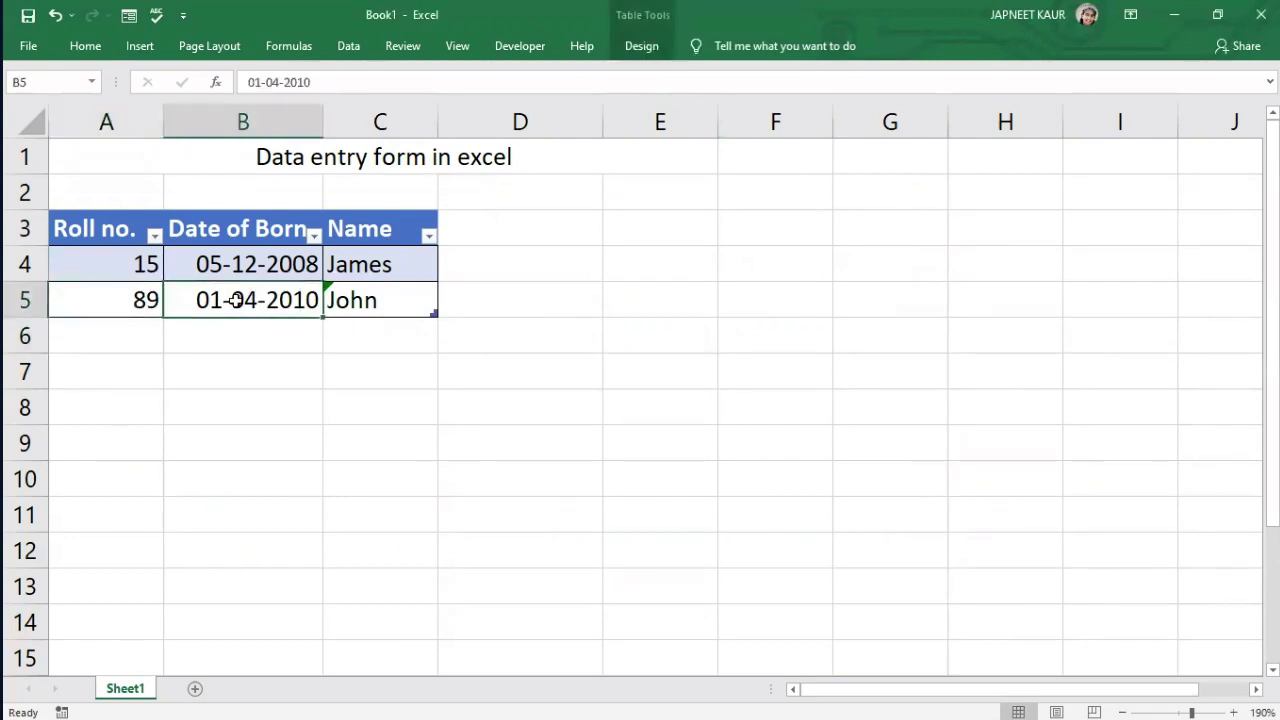
pyautogui.click(127, 17)
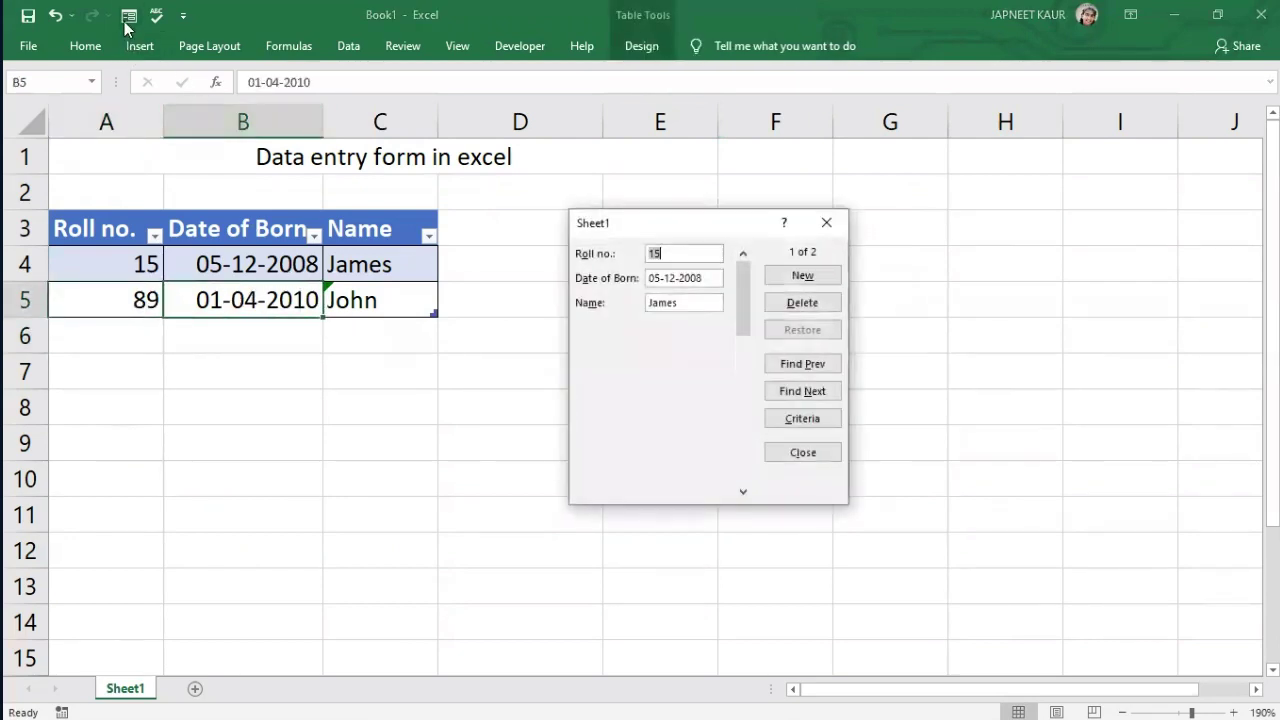
pyautogui.click(800, 276)
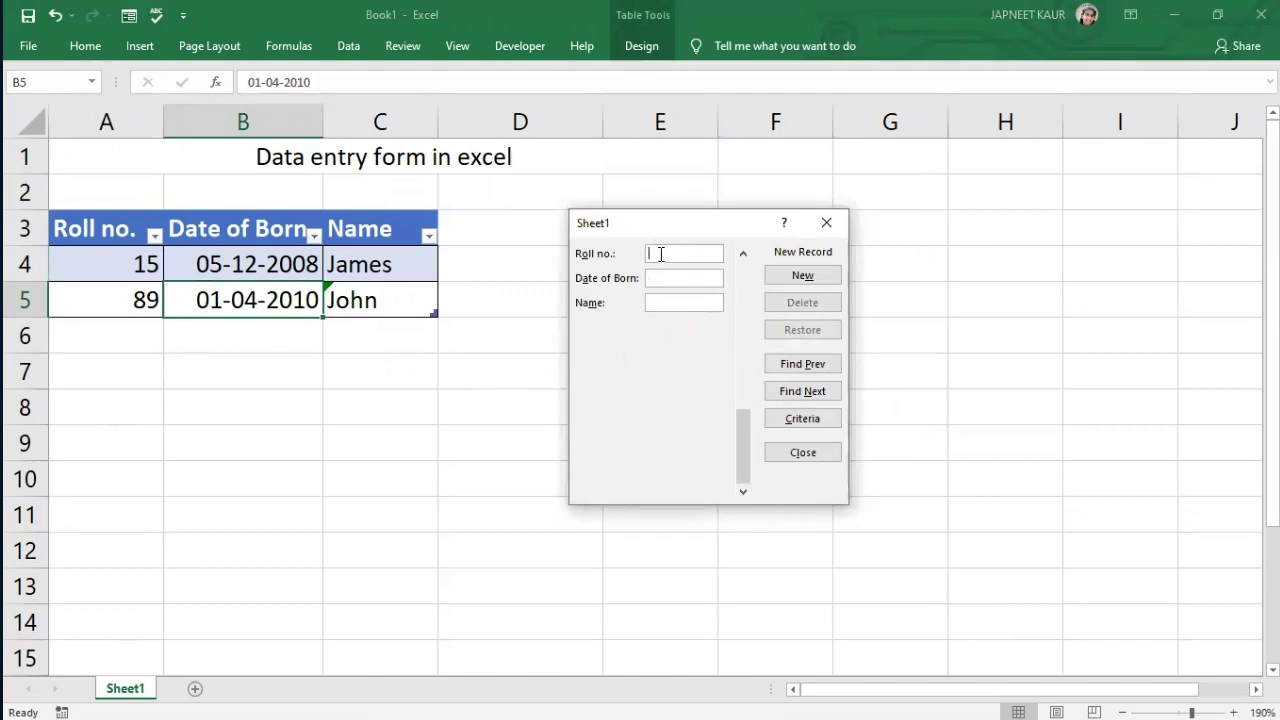
pyautogui.write('15')
pyautogui.click(674, 279)
pyautogui.write('12-12-2012')
pyautogui.click(680, 302)
pyautogui.press('Return')
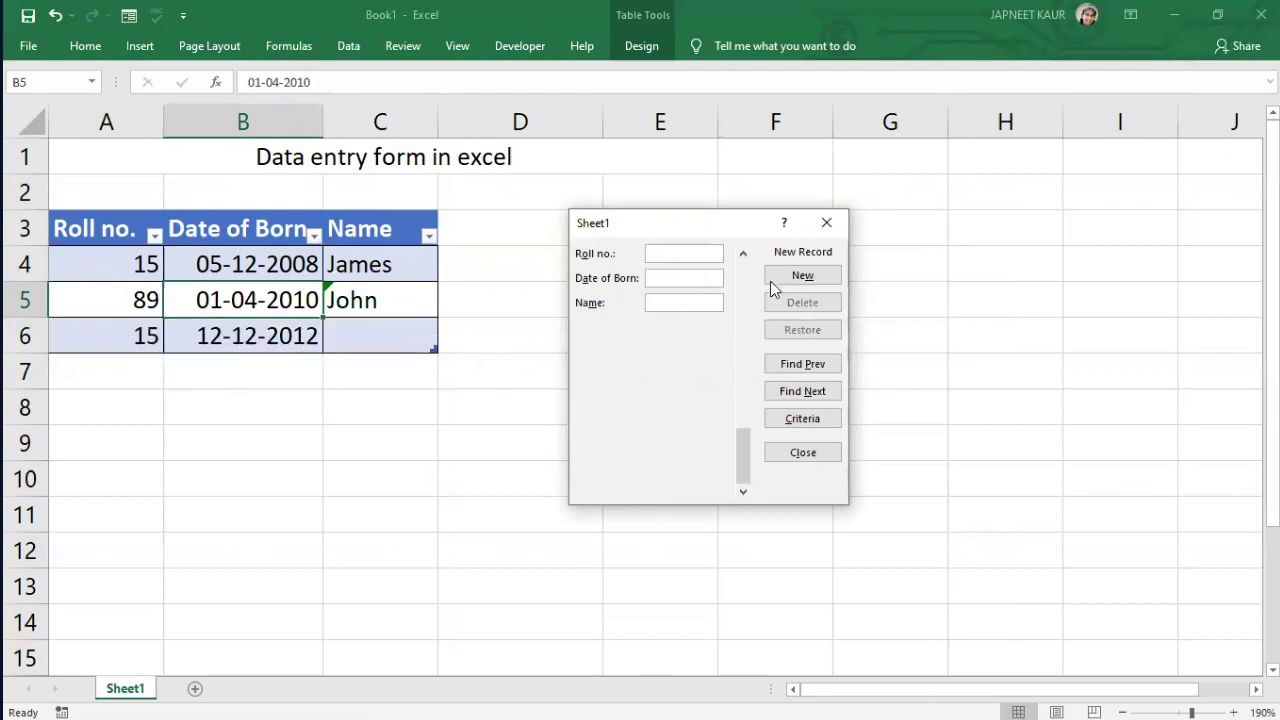
pyautogui.click(828, 221)
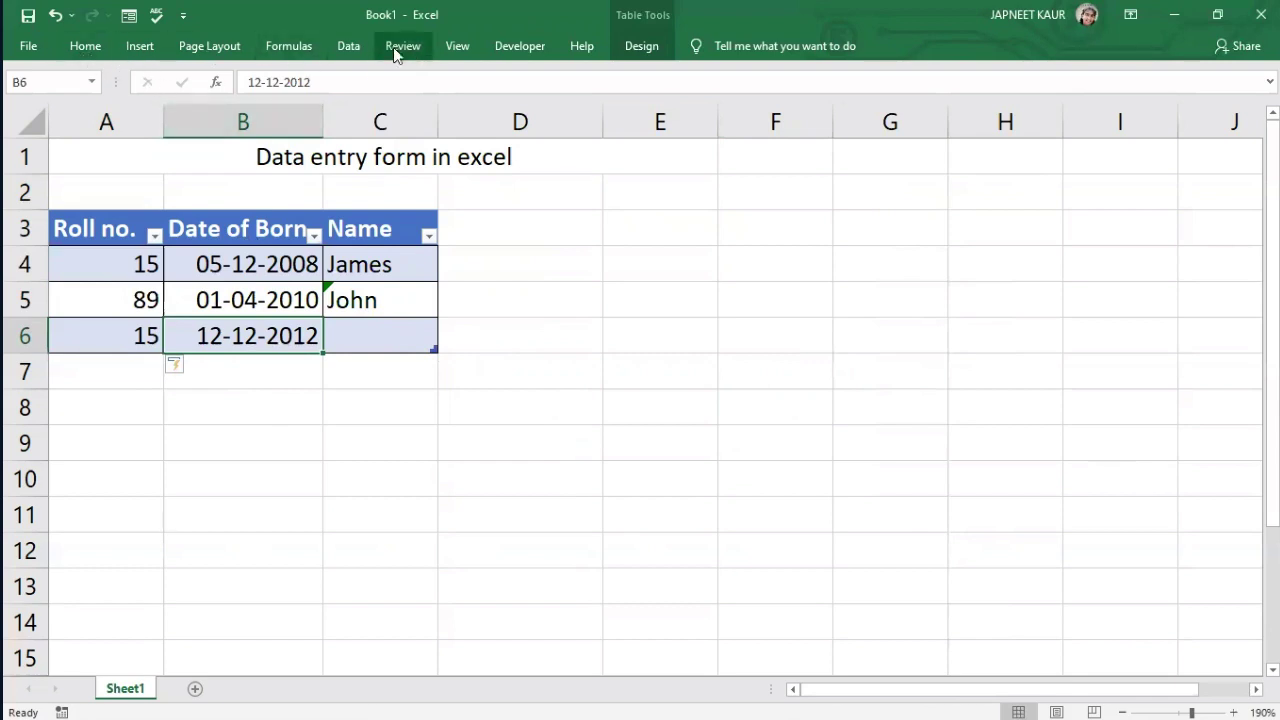
# - Open data validation for cell B6, allow only dates between two limits and set the start date to 1-1-2008
pyautogui.click(346, 48)
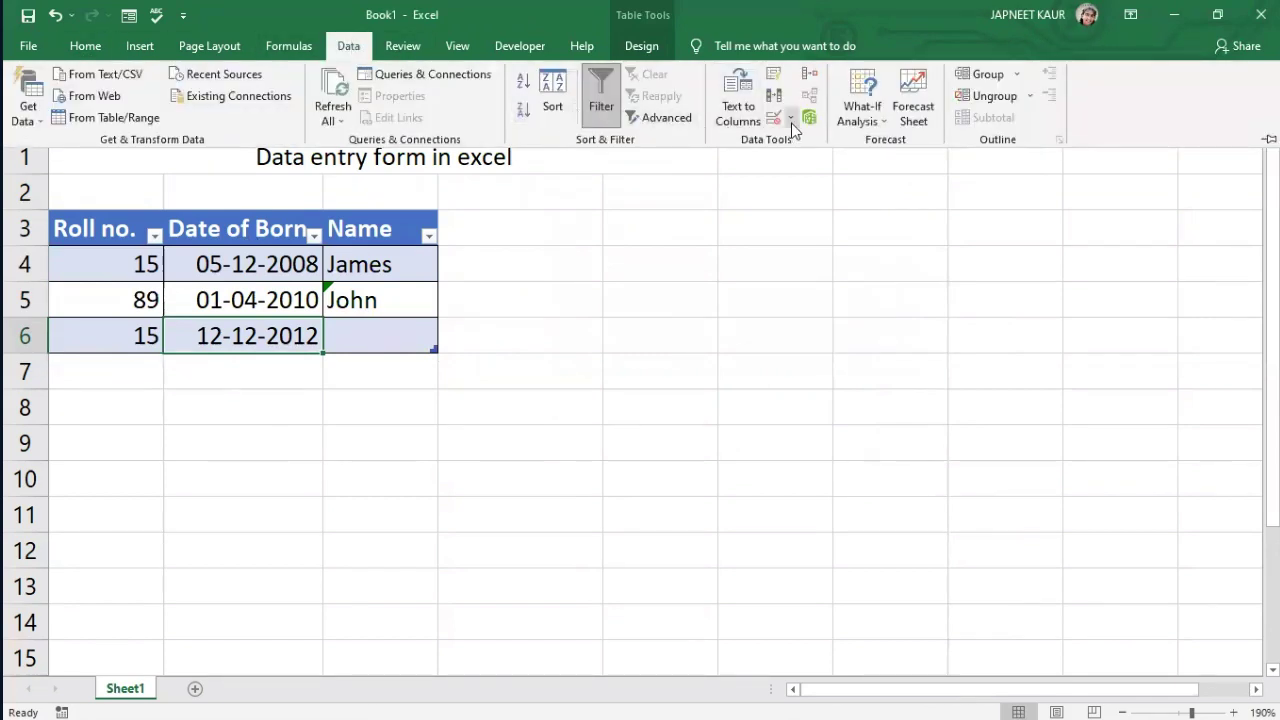
pyautogui.click(773, 118)
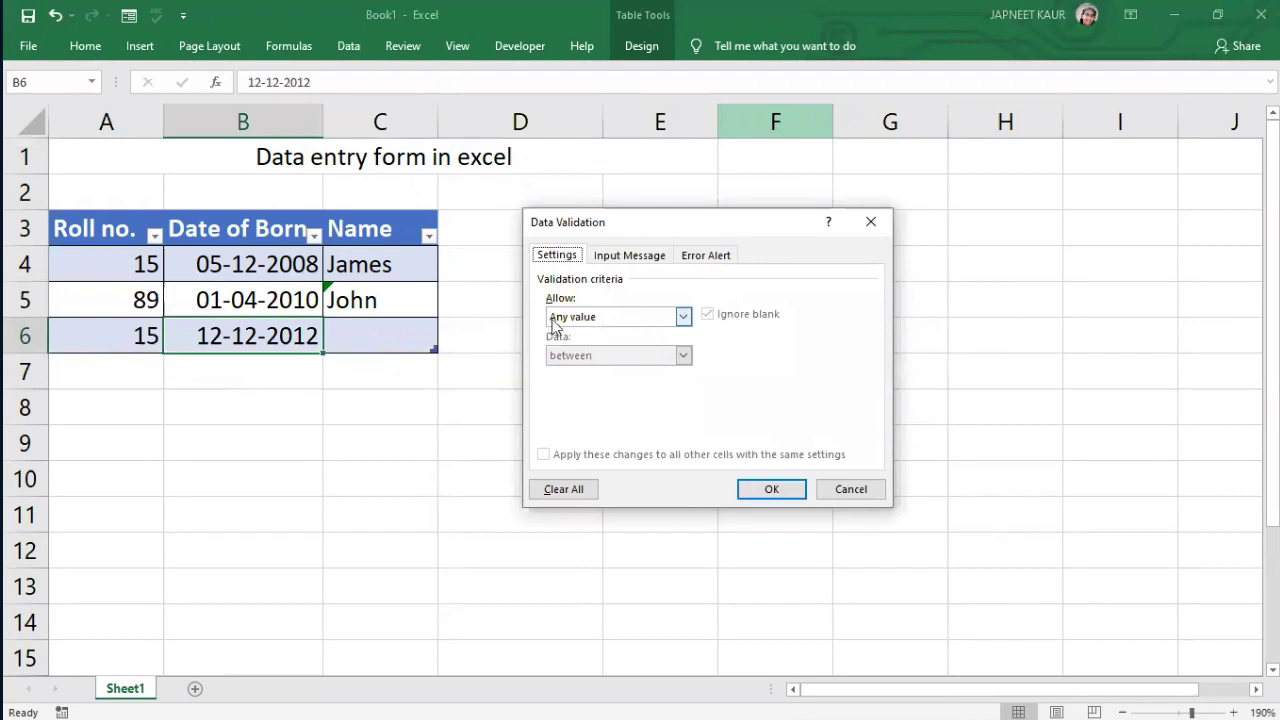
pyautogui.click(663, 317)
pyautogui.click(606, 380)
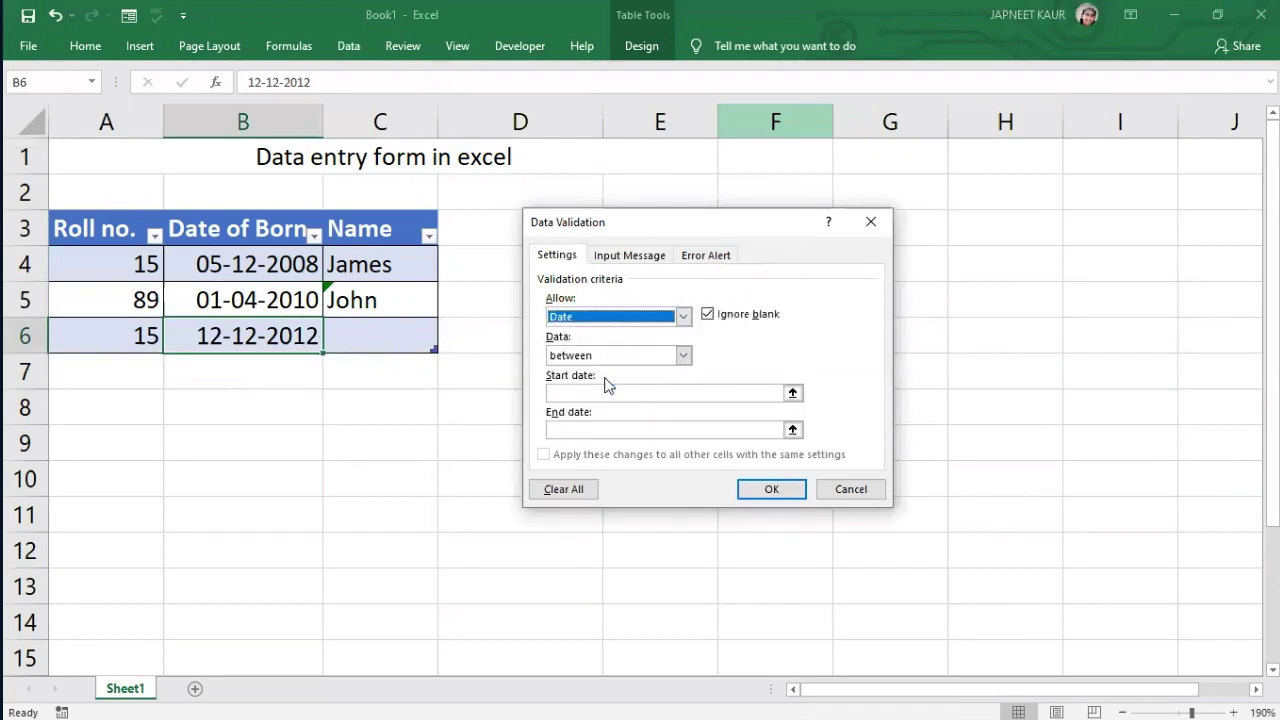
pyautogui.click(592, 392)
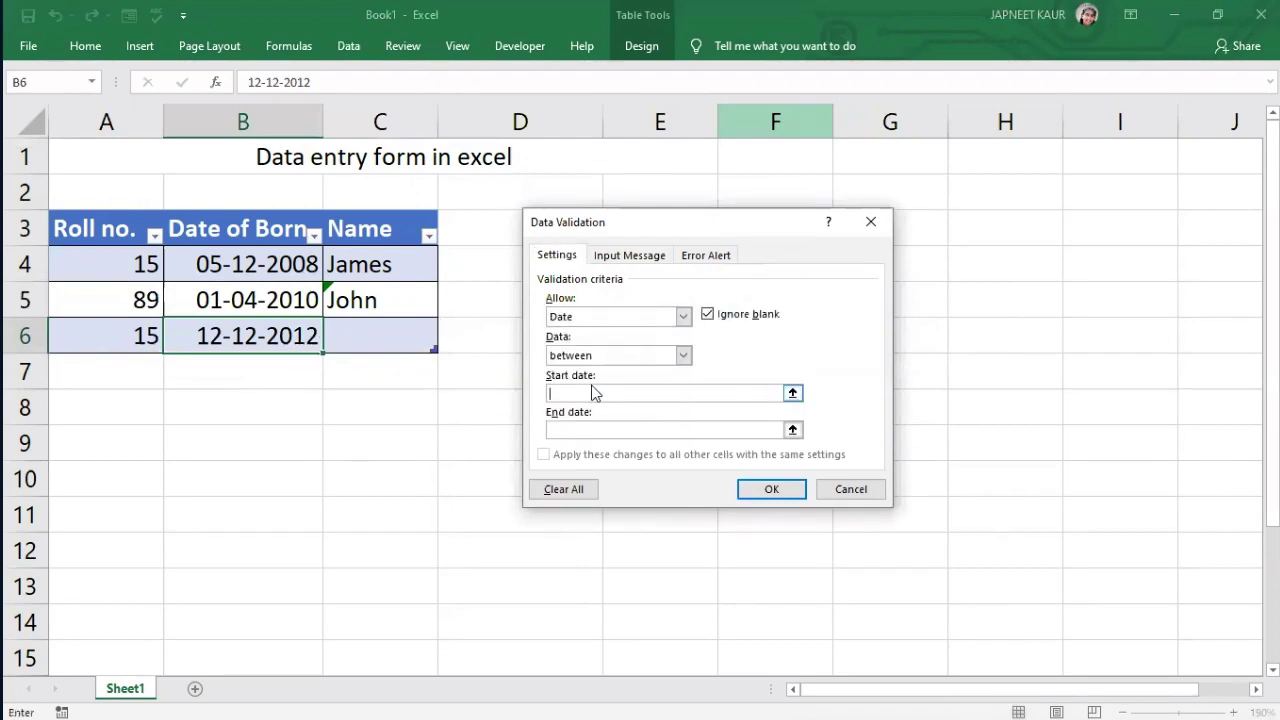
pyautogui.write('1-1-2008')
# - Copy the start date into the end date and change it to 1-1-2011
pyautogui.moveTo(594, 393); pyautogui.dragTo(548, 393)
pyautogui.hotkey('ctrl', 'c')
pyautogui.click(560, 430)
pyautogui.hotkey('ctrl', 'v')
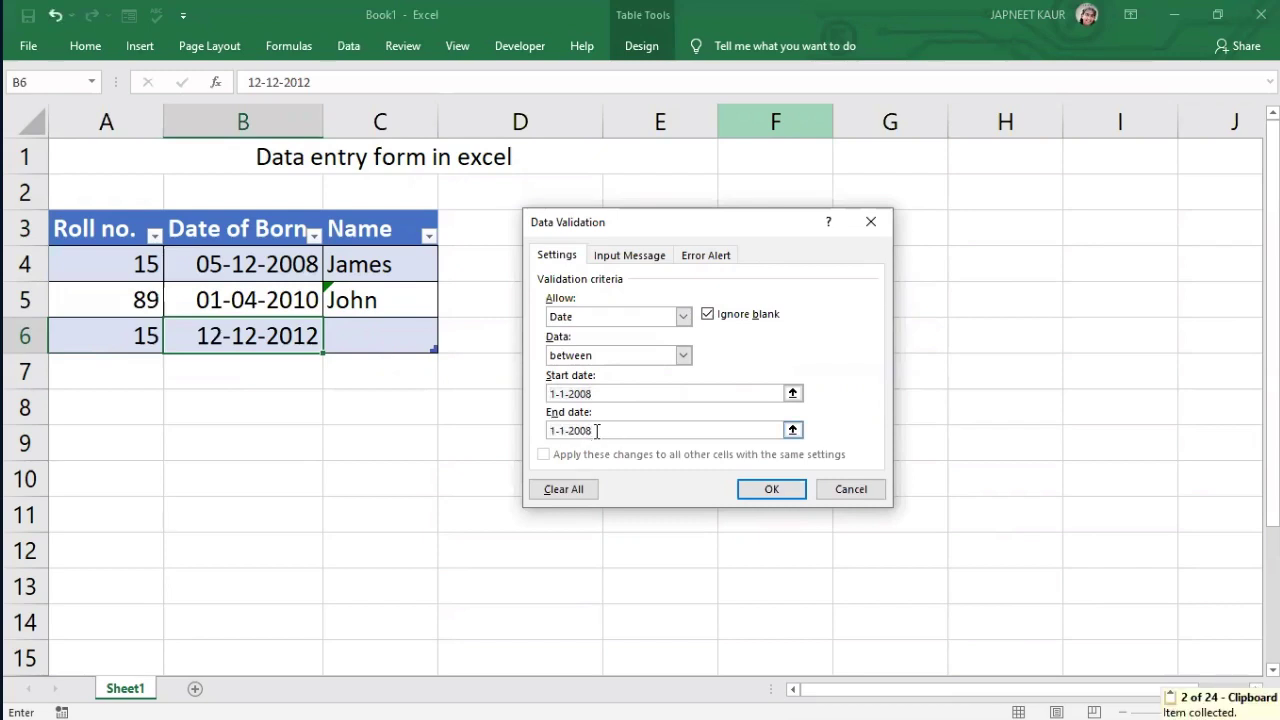
pyautogui.press('BackSpace')
pyautogui.press('BackSpace')
pyautogui.write('11')
# - Begin the validation's input message with the text "THe date should be between"
pyautogui.click(618, 258)
pyautogui.click(653, 384)
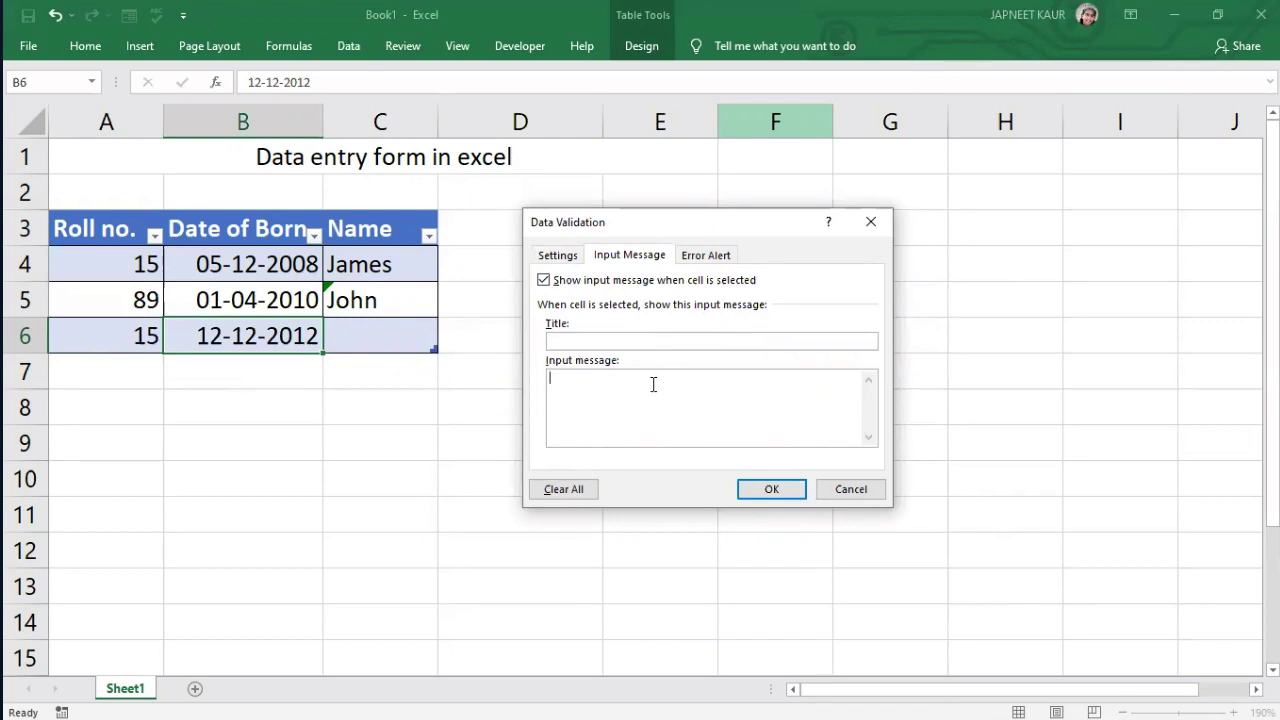
pyautogui.write('THe date shoul be between')
pyautogui.click(625, 377)
pyautogui.write('d')
# - Copy the start date 1-1-2008 from the validation criteria into the input message and add "and" after it
pyautogui.click(572, 258)
pyautogui.moveTo(631, 394); pyautogui.dragTo(543, 403)
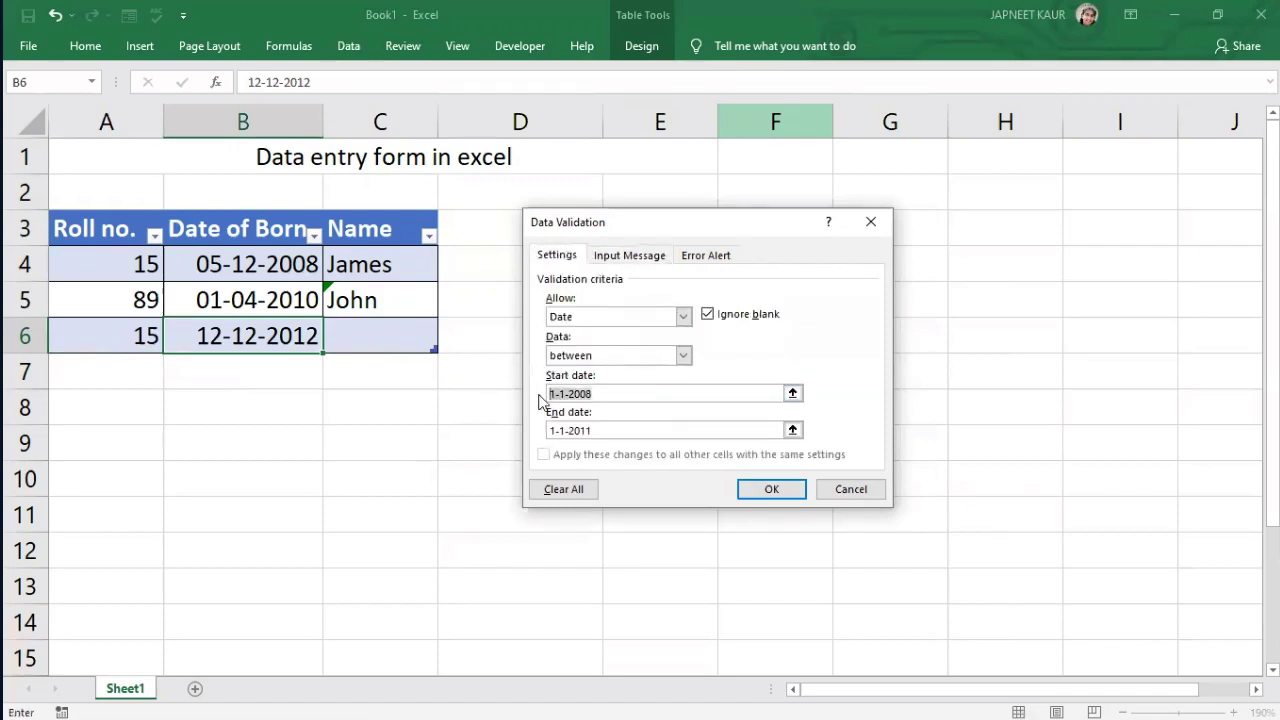
pyautogui.hotkey('ctrl', 'c')
pyautogui.click(625, 256)
pyautogui.click(711, 378)
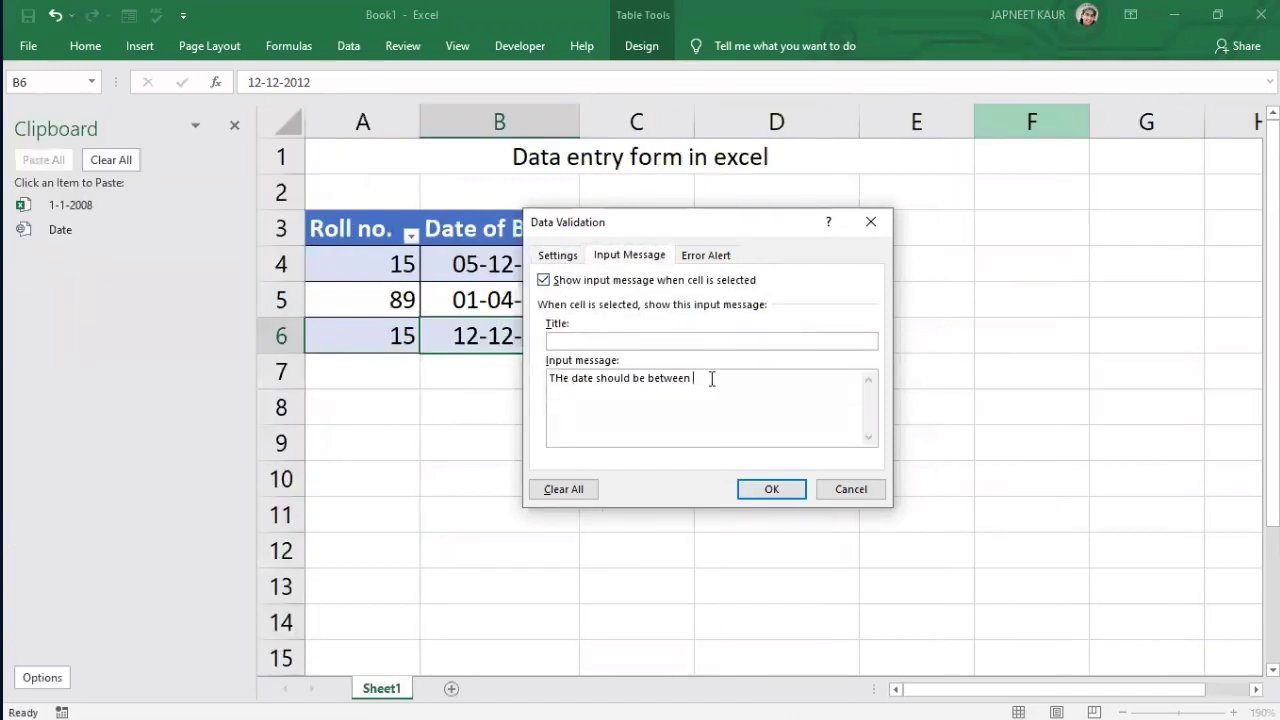
pyautogui.hotkey('ctrl', 'v')
pyautogui.write('and')
# - Complete the input message with the copied end date 1-1-2011 and apply the validation to cell B6
pyautogui.click(571, 255)
pyautogui.moveTo(600, 428); pyautogui.dragTo(549, 425)
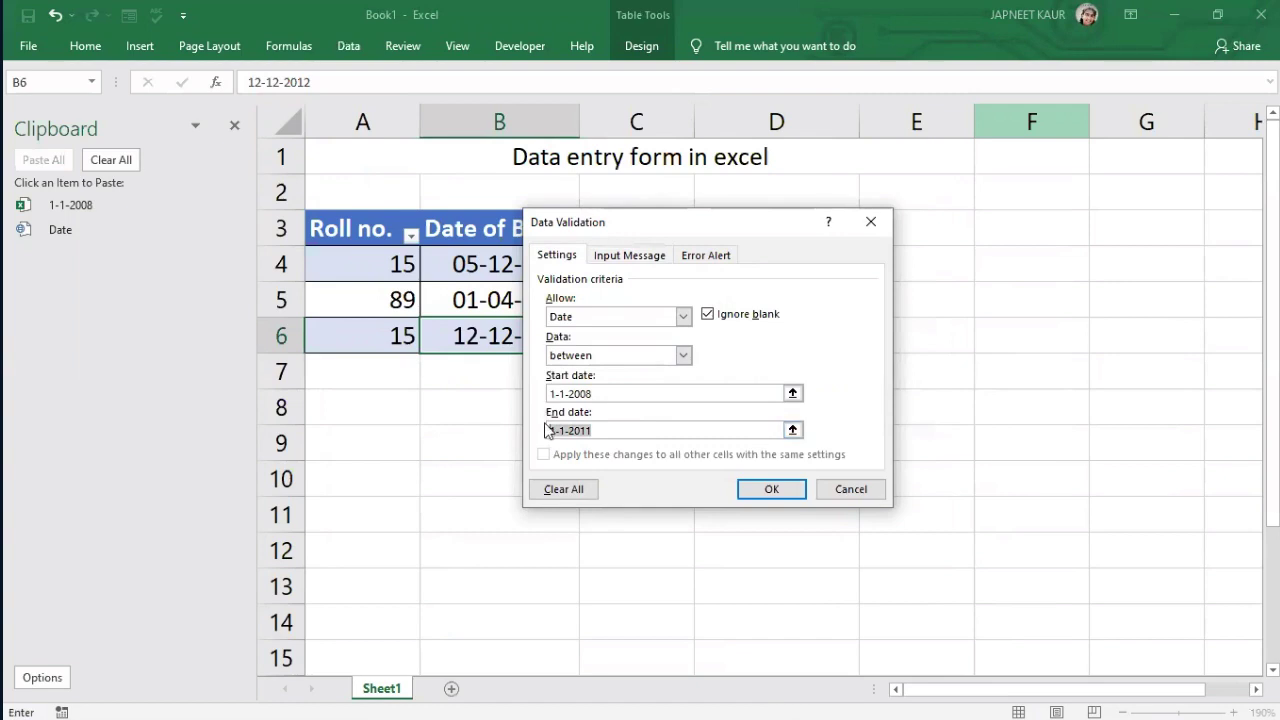
pyautogui.hotkey('ctrl', 'c')
pyautogui.click(624, 255)
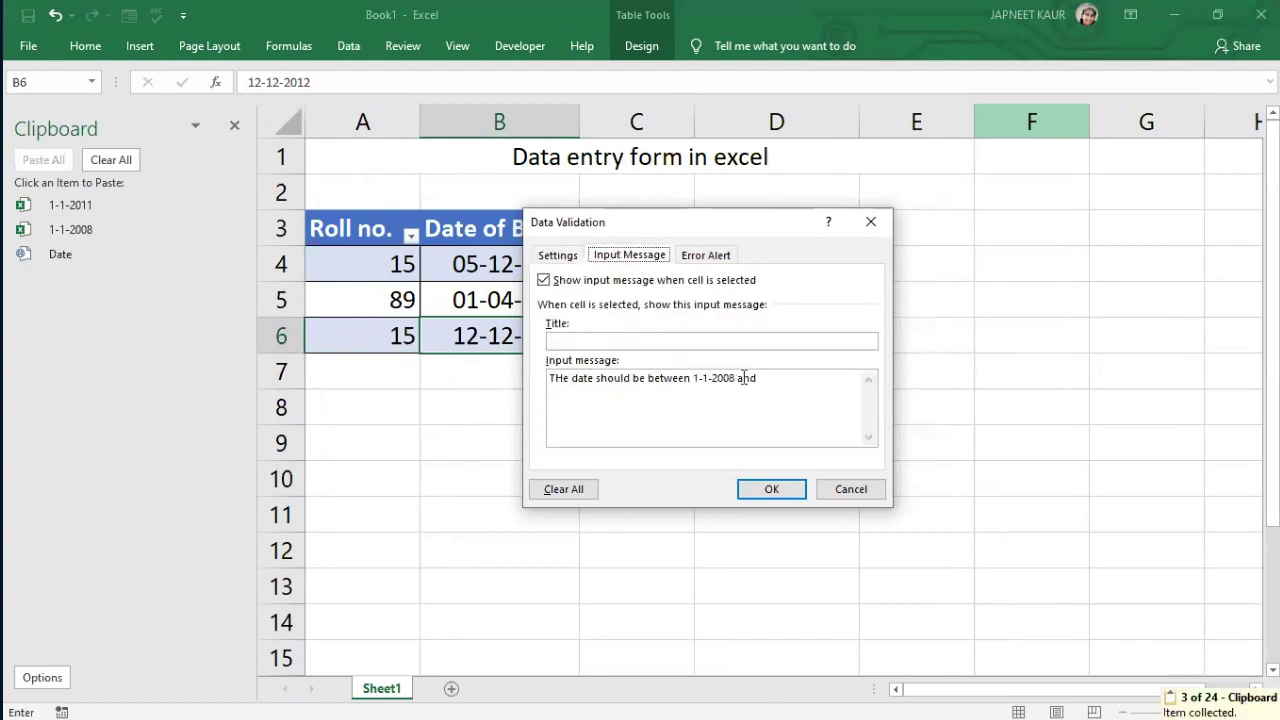
pyautogui.click(772, 376)
pyautogui.hotkey('ctrl', 'v')
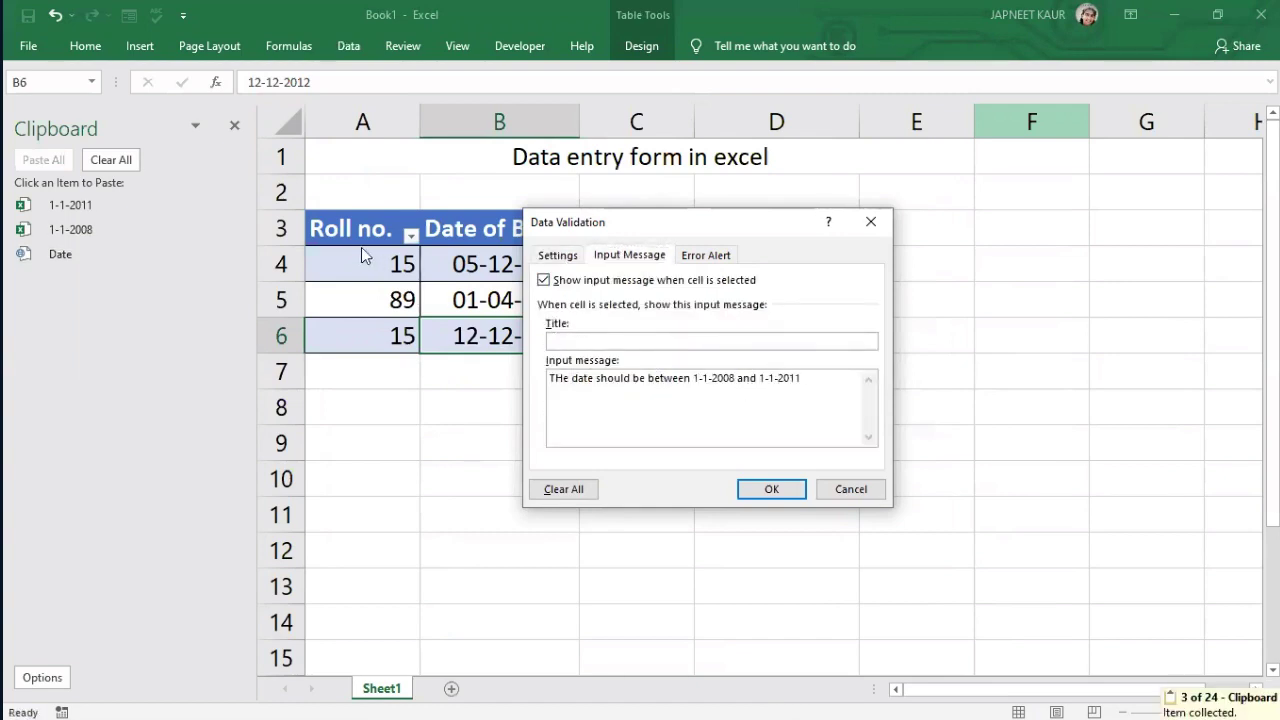
pyautogui.click(558, 255)
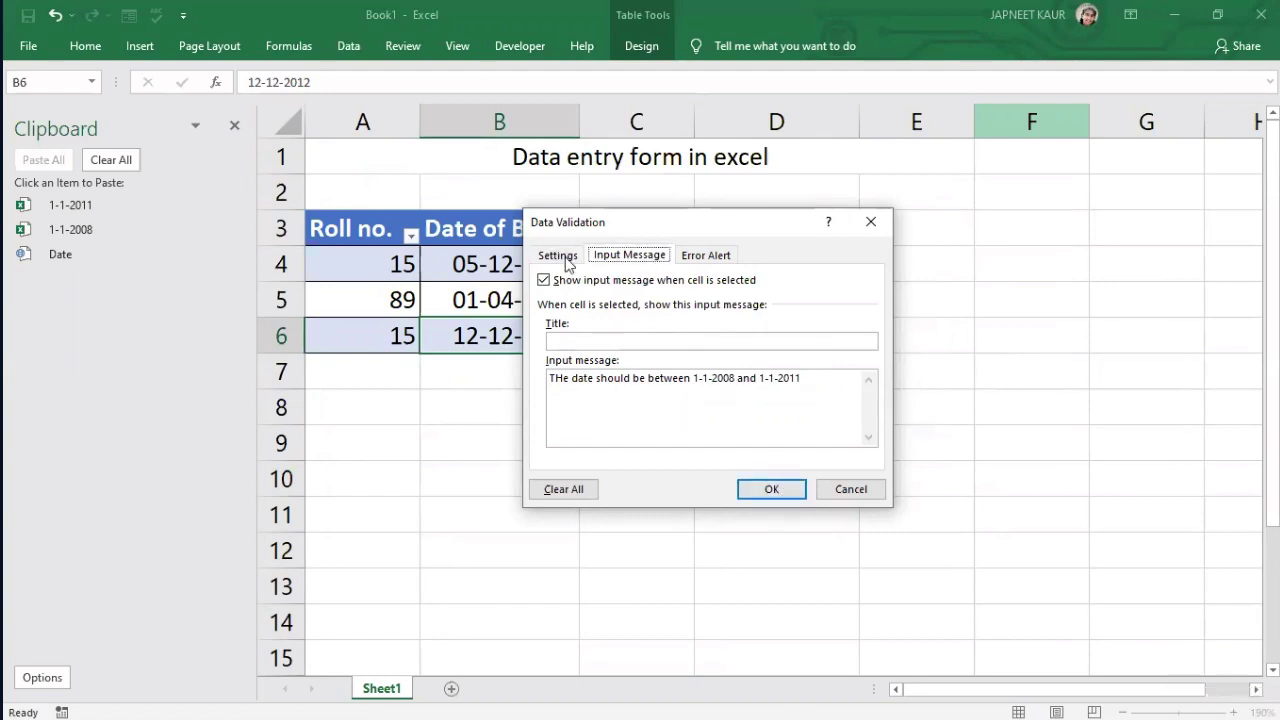
pyautogui.click(771, 489)
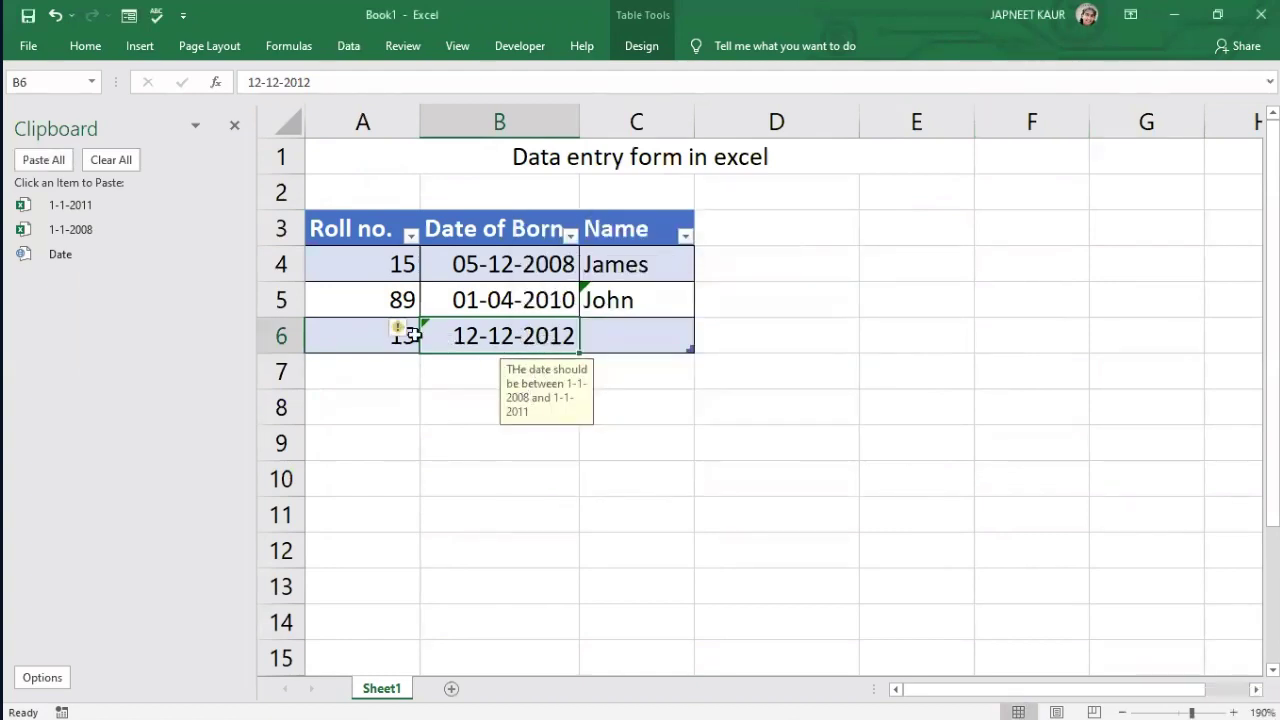
pyautogui.click(235, 128)
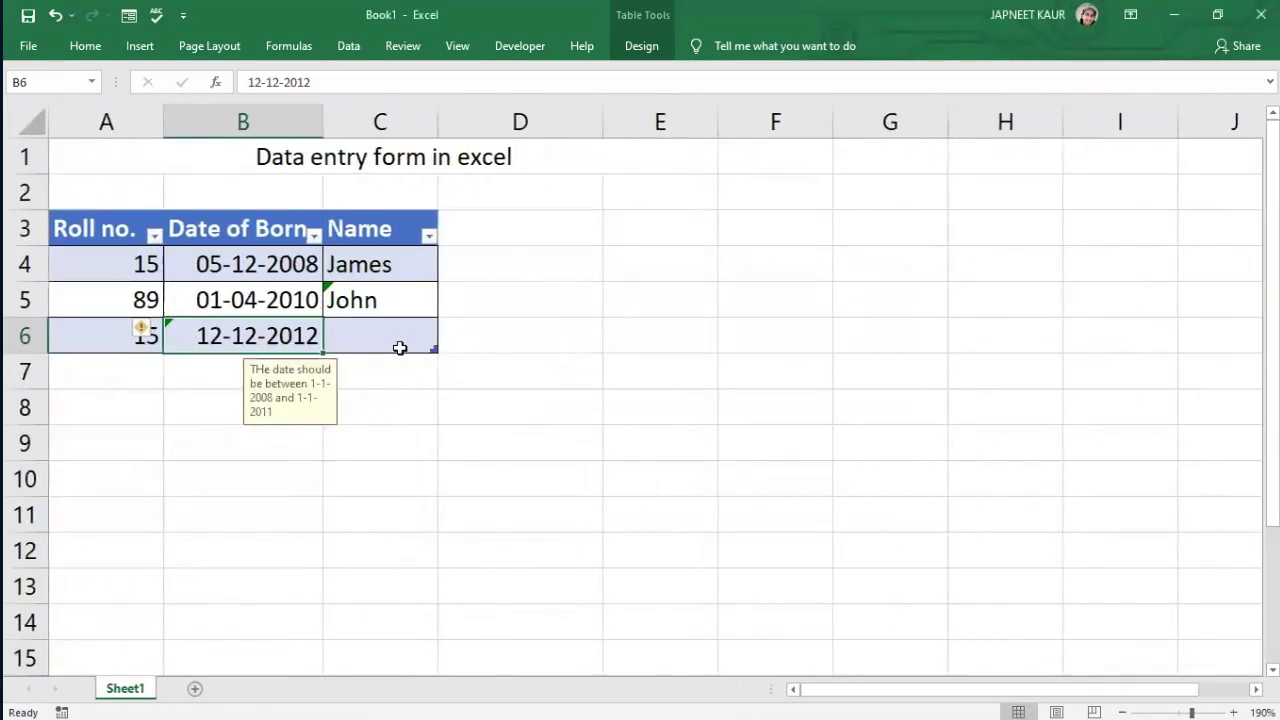
# - Reopen the data entry form and try to change the third record's date of birth to one after the permitted range
pyautogui.click(128, 15)
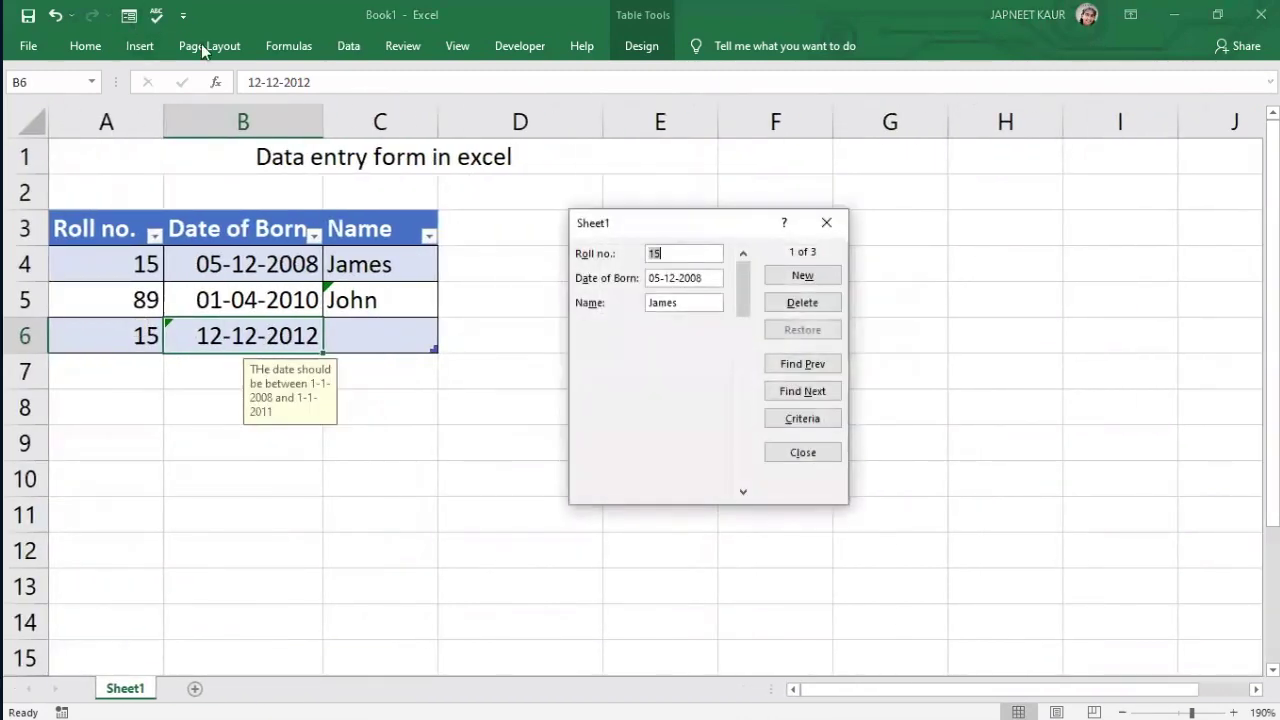
pyautogui.click(711, 279)
pyautogui.moveTo(745, 290); pyautogui.dragTo(742, 395)
pyautogui.click(710, 284)
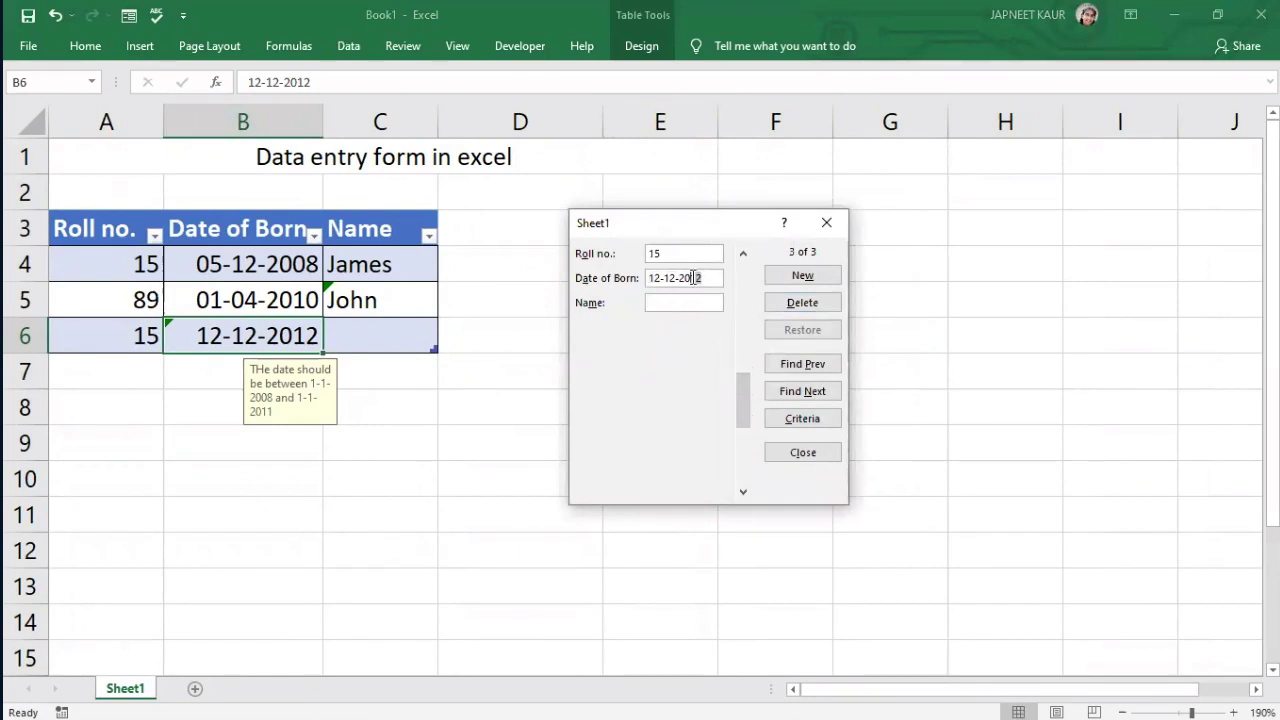
pyautogui.press('BackSpace')
pyautogui.write('2')
pyautogui.press('Return')
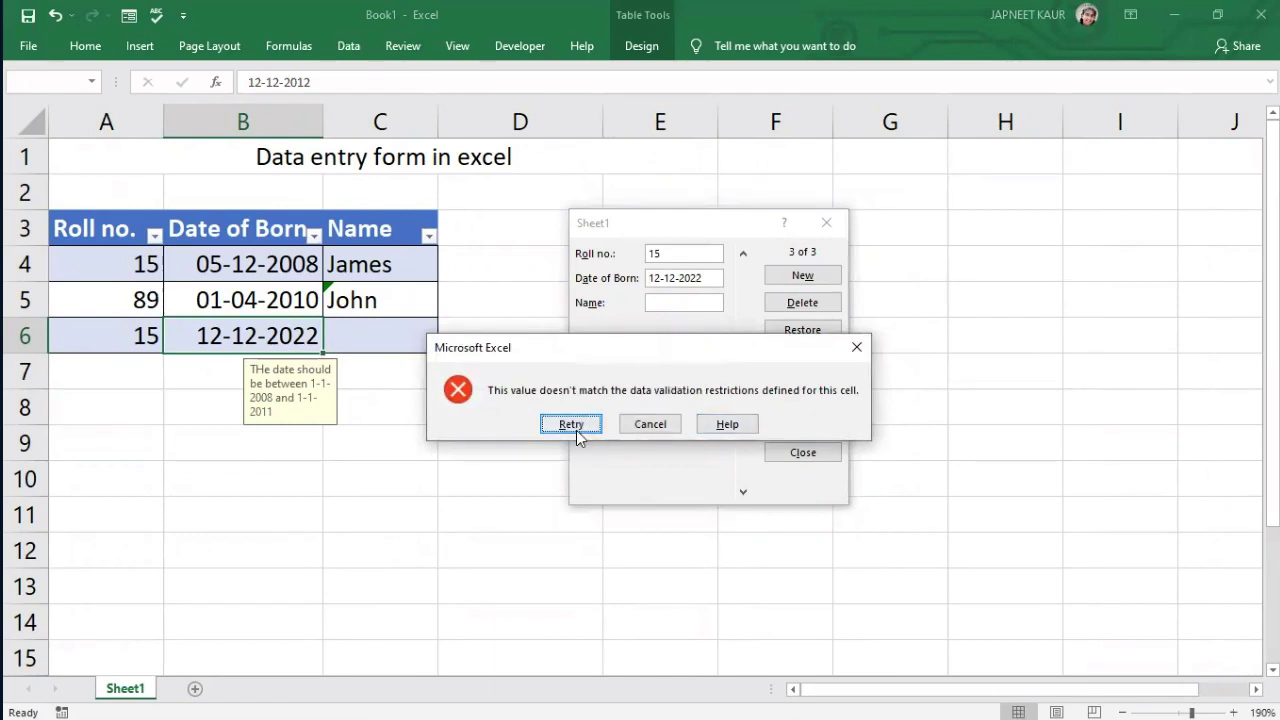
pyautogui.click(571, 424)
# - Try another date of birth beyond the permitted range in the third record and enter the student's name
pyautogui.click(703, 280)
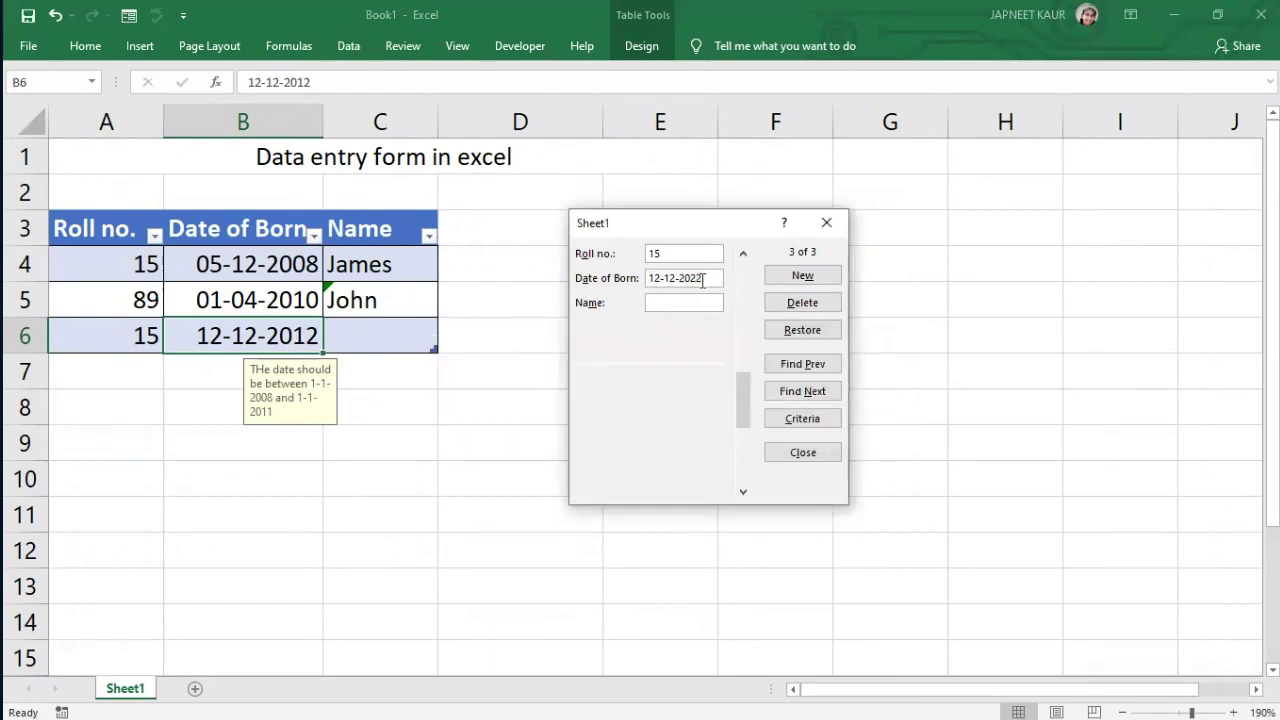
pyautogui.moveTo(706, 279); pyautogui.dragTo(693, 279)
pyautogui.write('15')
pyautogui.click(698, 305)
pyautogui.write('Daniel')
pyautogui.press('Return')
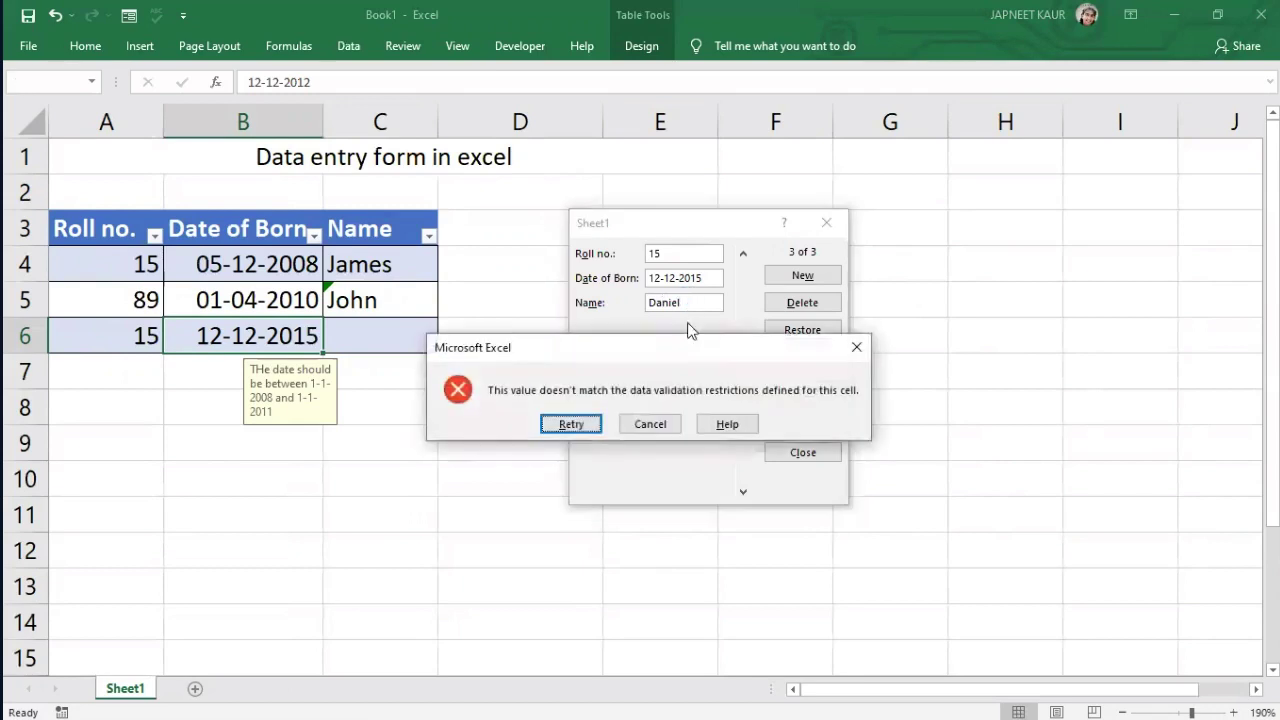
pyautogui.click(568, 424)
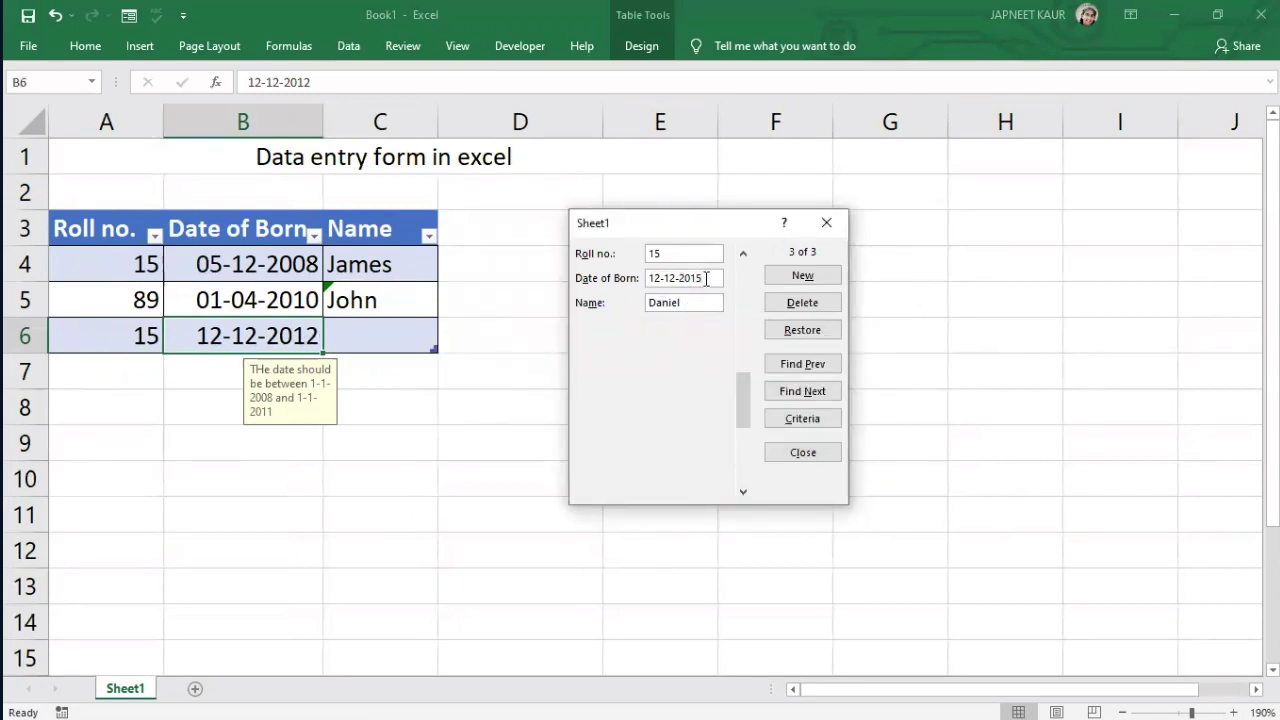
# - Change the third record's date of birth to one within the permitted range, save the record and close the form
pyautogui.doubleClick(700, 279)
pyautogui.click(703, 279)
pyautogui.moveTo(705, 279); pyautogui.dragTo(691, 279)
pyautogui.write('09')
pyautogui.press('Return')
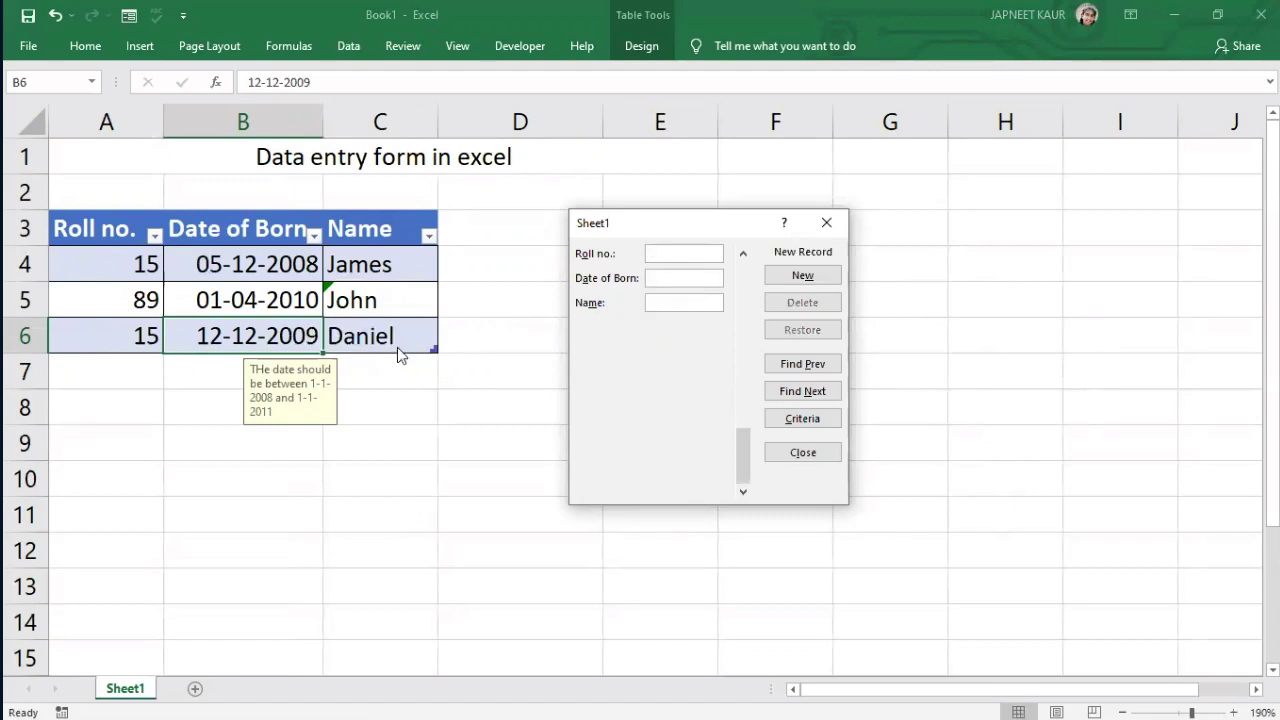
pyautogui.click(825, 223)
pyautogui.click(579, 356)
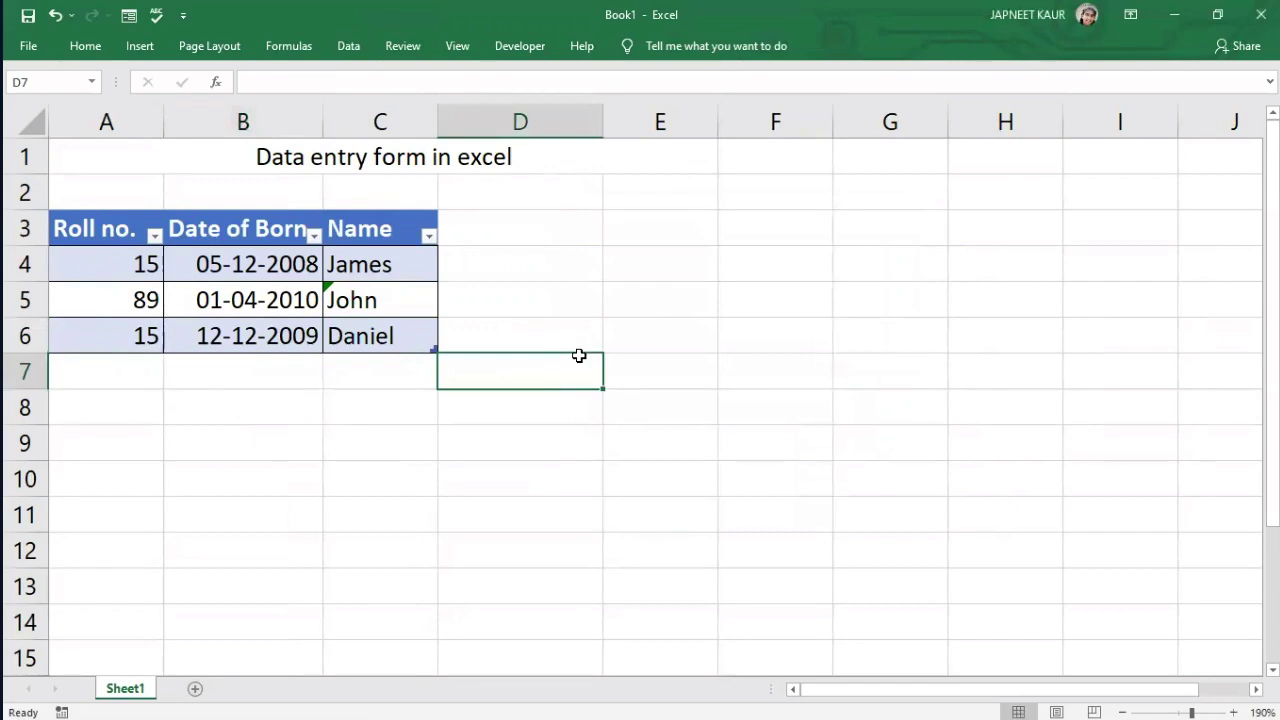